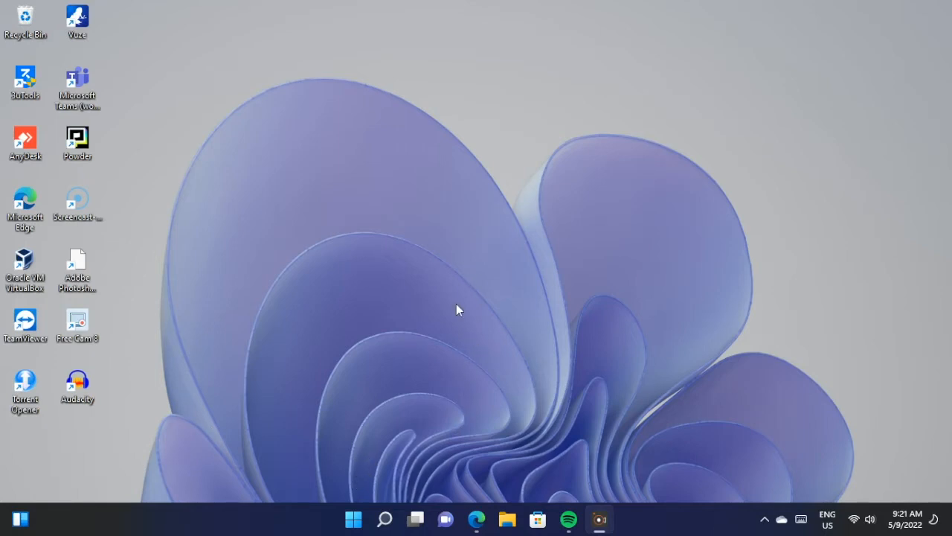
- Hide all icons on the Windows desktop
{"action": "left_click", "coordinate": [533, 91]}
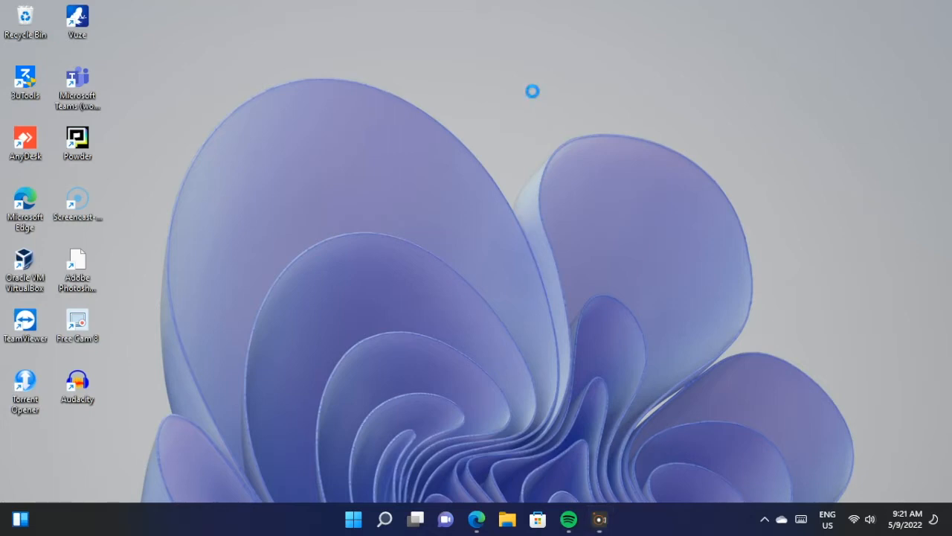
{"action": "right_click", "coordinate": [543, 128]}
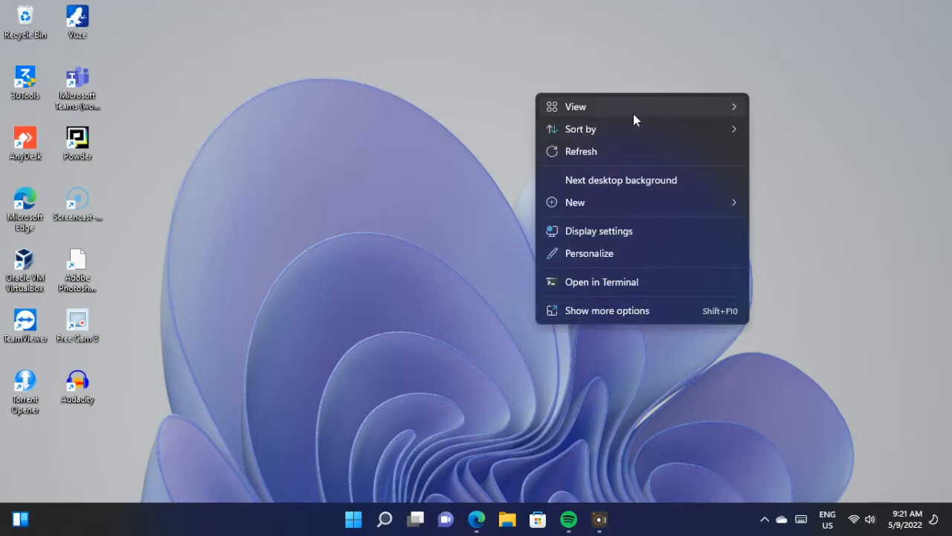
{"action": "mouse_move", "coordinate": [634, 107]}
{"action": "left_click", "coordinate": [769, 225]}
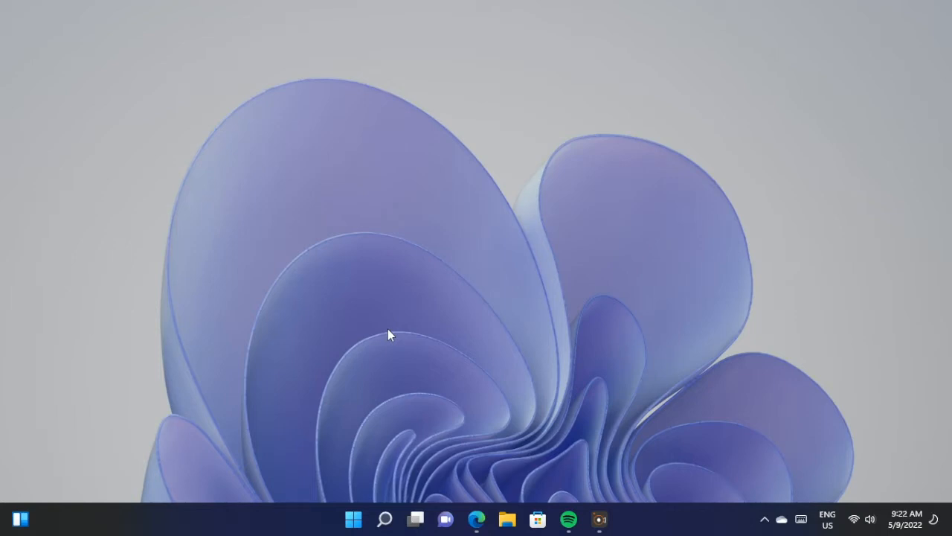
- Switch to Microsoft Edge, search the web for "rain meter" and open the official Rainmeter website
{"action": "left_click", "coordinate": [476, 519]}
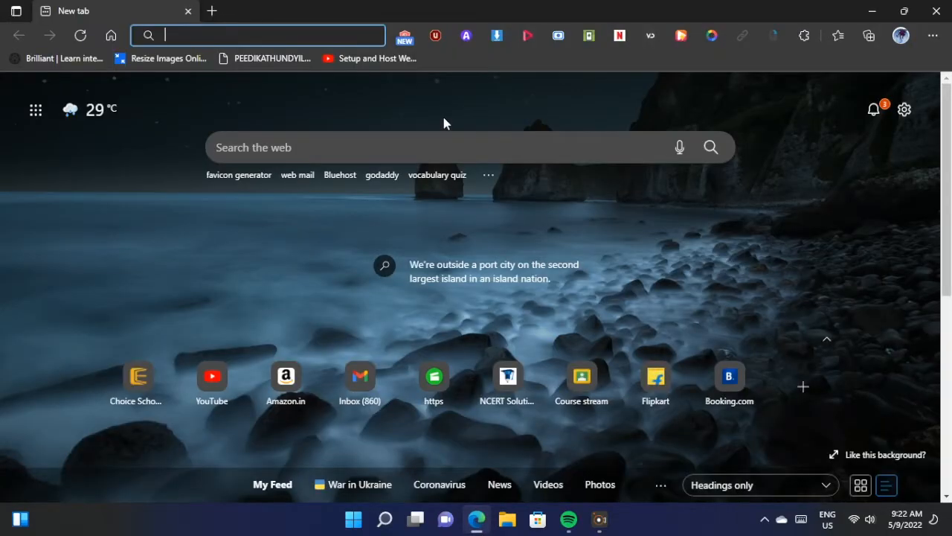
{"action": "type", "text": "ra"}
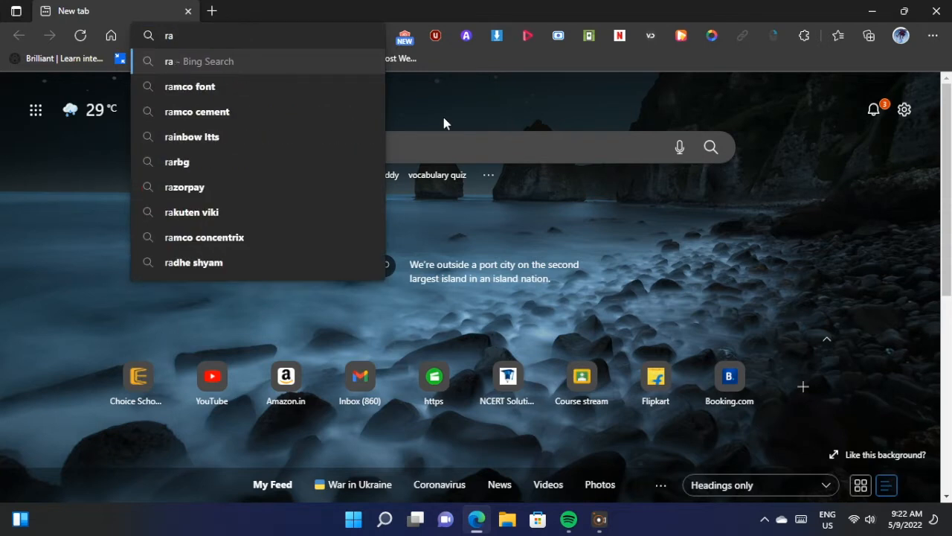
{"action": "type", "text": "in meter"}
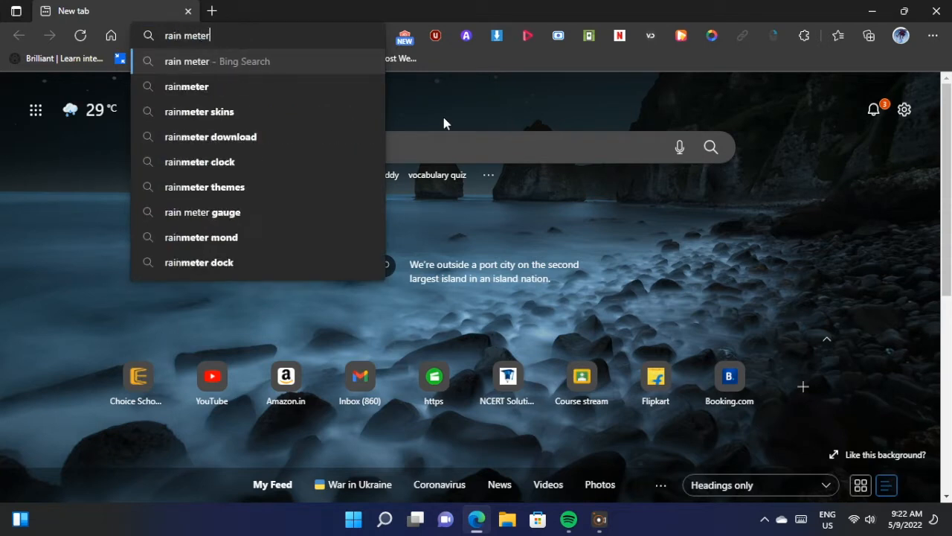
{"action": "key", "text": "Return"}
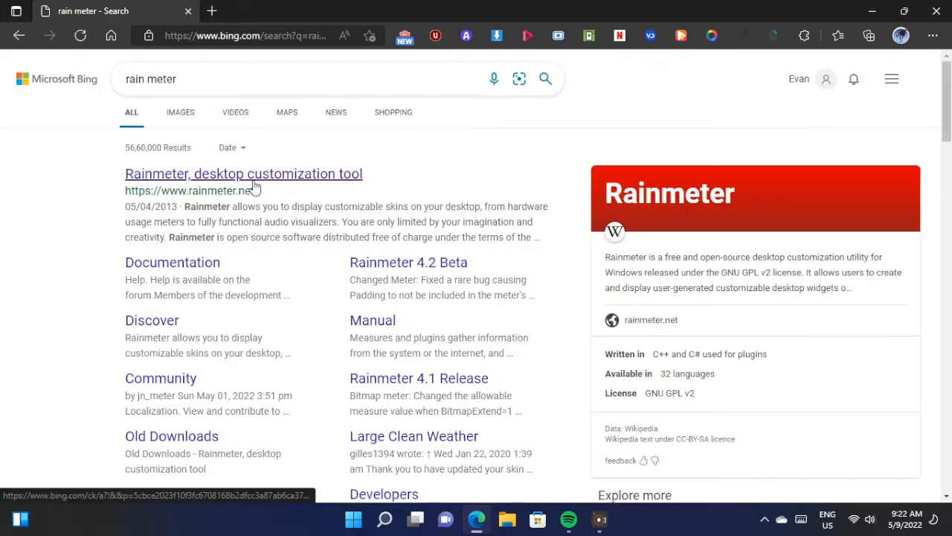
{"action": "left_click", "coordinate": [253, 186]}
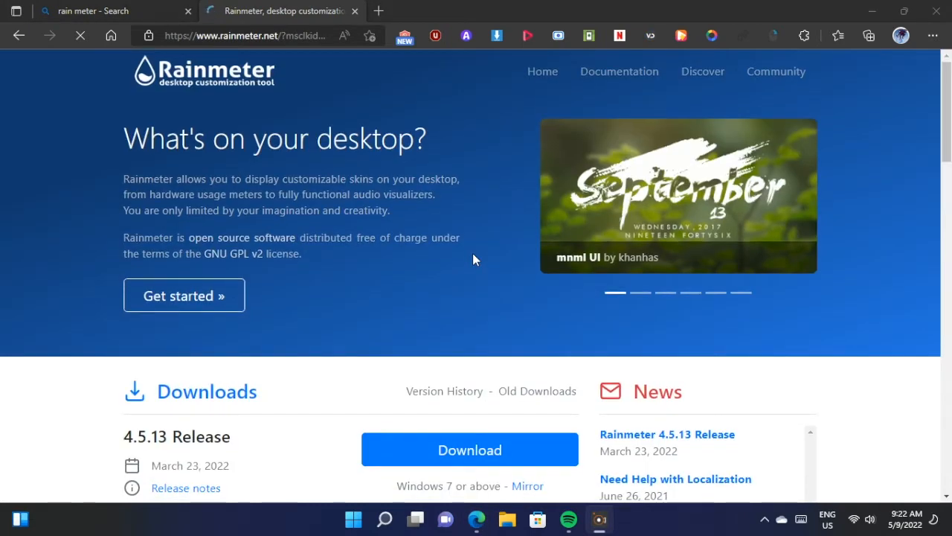
- Download the Rainmeter 4.5.13 release from the site's Downloads section
{"action": "scroll", "coordinate": [623, 355], "scroll_direction": "down", "scroll_amount": 4}
{"action": "scroll", "coordinate": [670, 231], "scroll_direction": "up", "scroll_amount": 1}
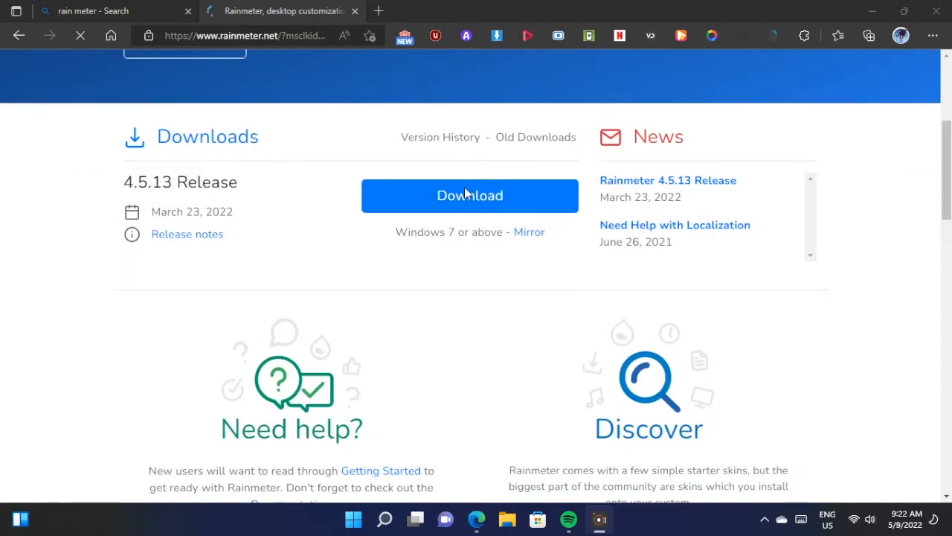
{"action": "left_click", "coordinate": [466, 195]}
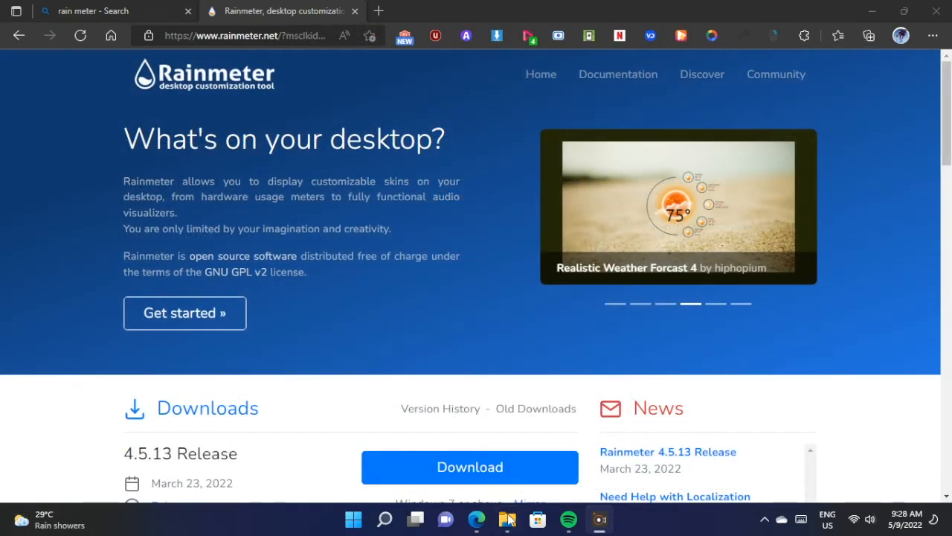
- Run the Rainmeter-4.5.13 installer from the Downloads folder in File Explorer and accept English as the installer language
{"action": "left_click", "coordinate": [507, 520]}
{"action": "left_click_drag", "start_coordinate": [441, 87], "coordinate": [542, 72]}
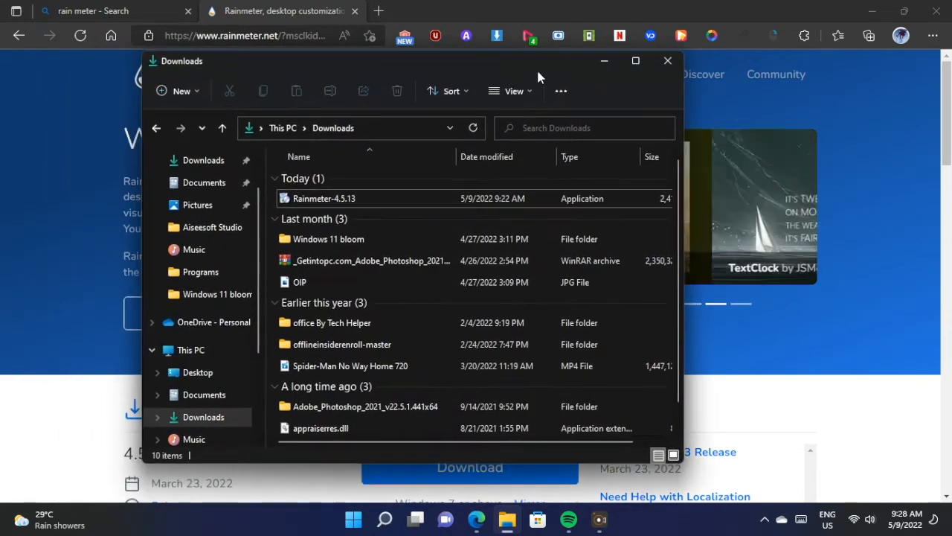
{"action": "left_click", "coordinate": [413, 199]}
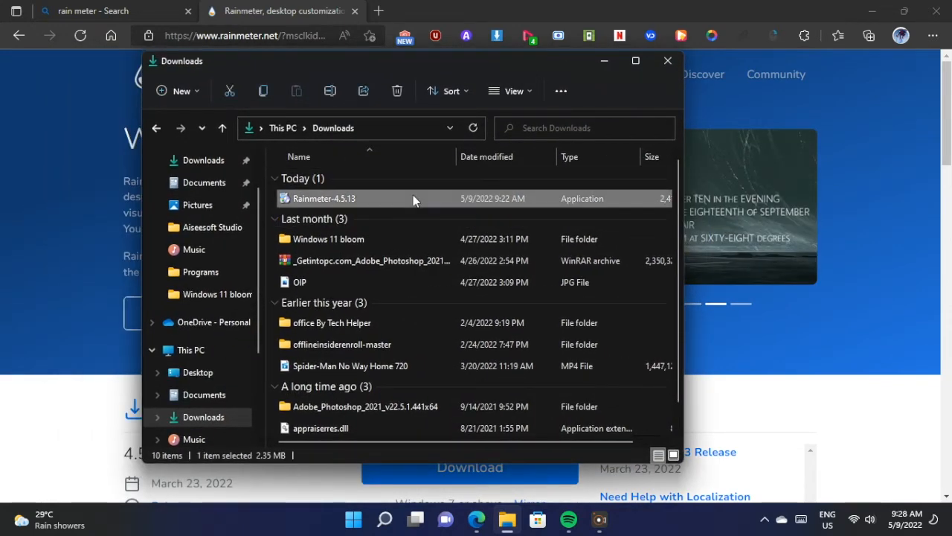
{"action": "double_click", "coordinate": [413, 200]}
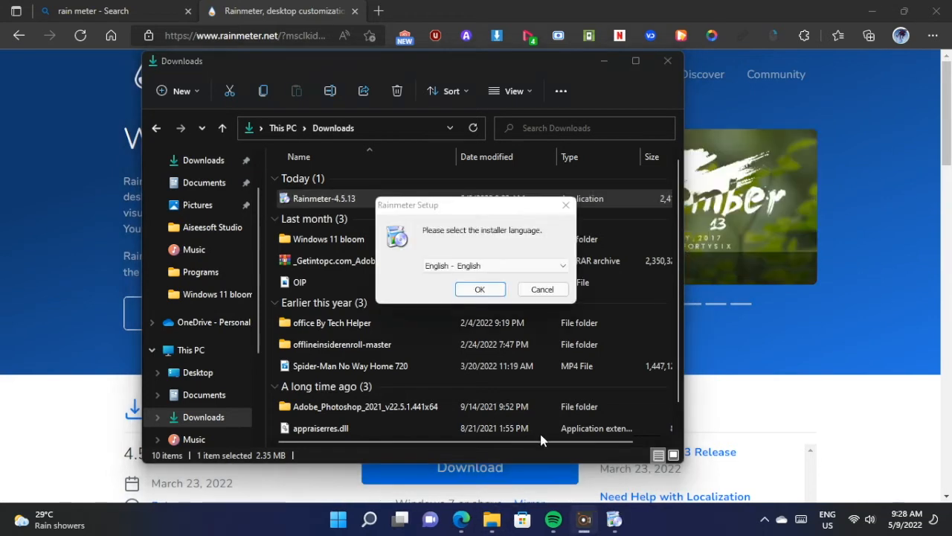
{"action": "left_click", "coordinate": [479, 289]}
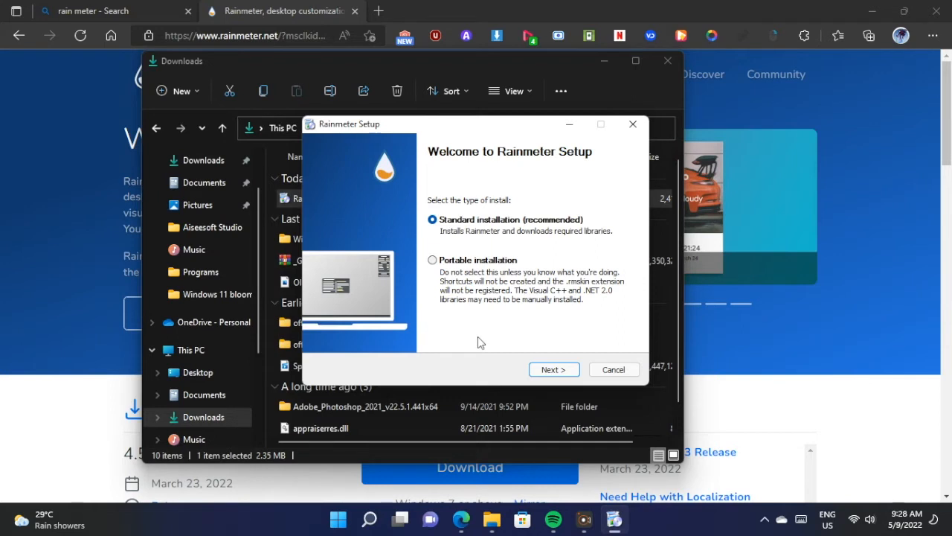
- Install Rainmeter with the standard installation and finish the setup with Run Rainmeter enabled
{"action": "left_click", "coordinate": [541, 371]}
{"action": "left_click", "coordinate": [553, 370]}
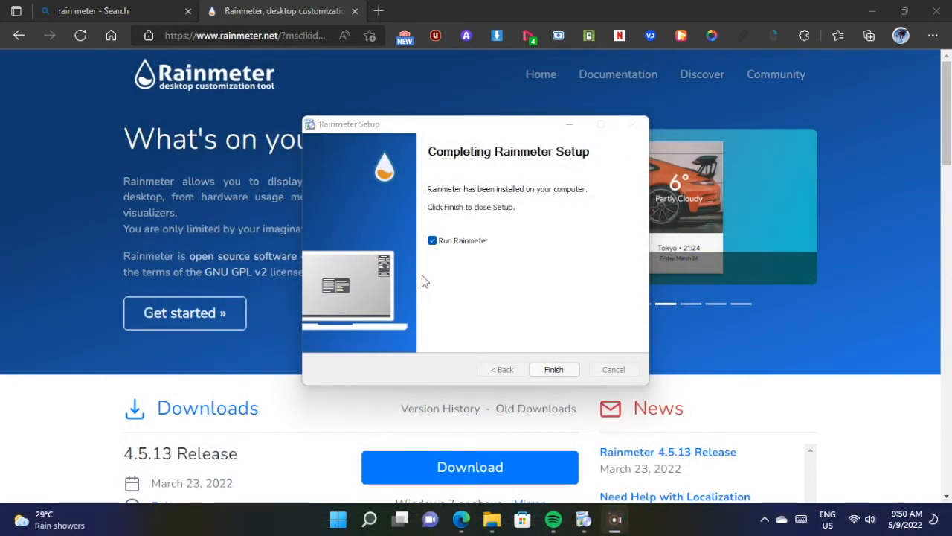
{"action": "left_click", "coordinate": [436, 244]}
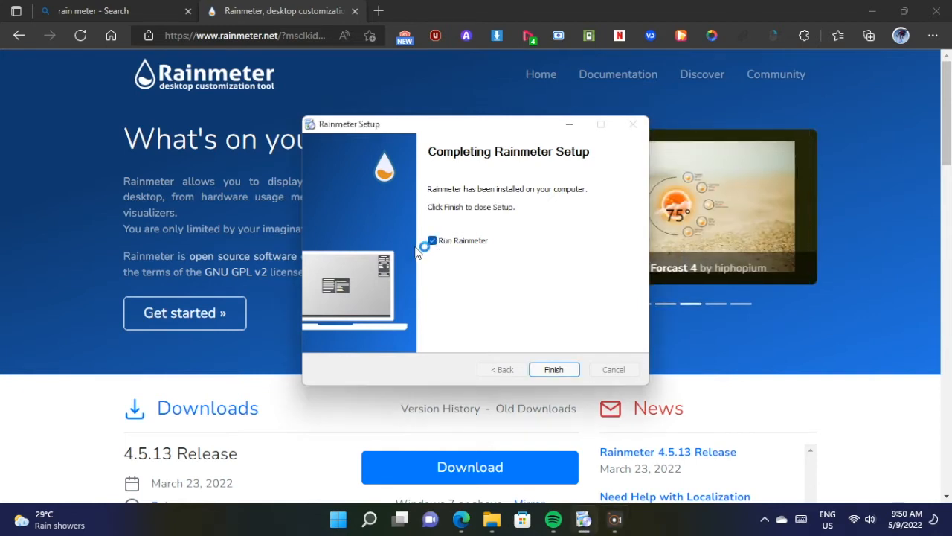
{"action": "left_click", "coordinate": [555, 371]}
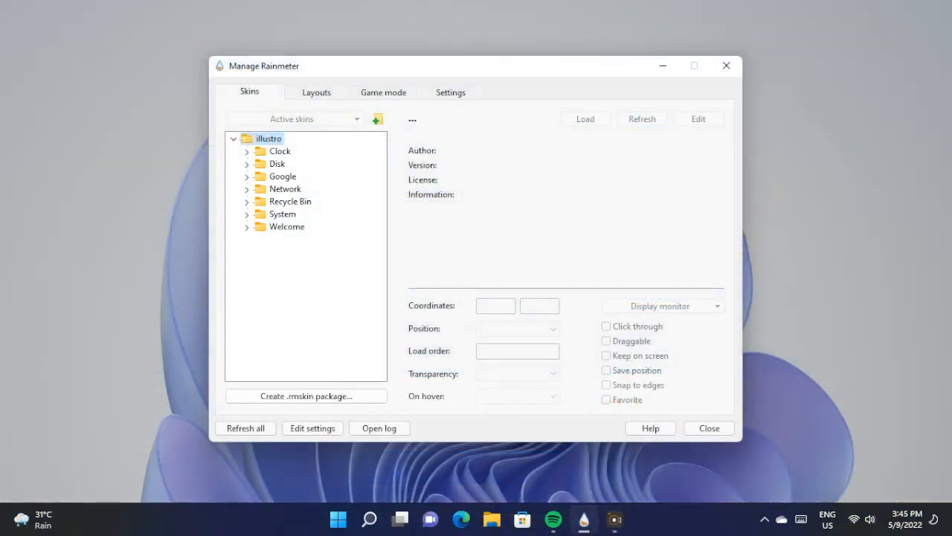
- Load the Google.ini skin from the illustro collection and move its search widget slightly down the desktop
{"action": "left_click", "coordinate": [280, 151]}
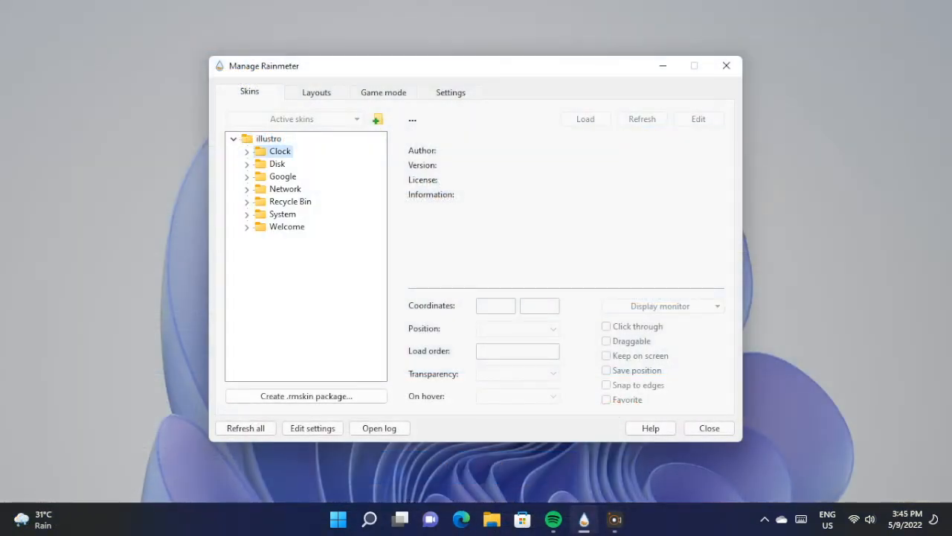
{"action": "left_click", "coordinate": [278, 163]}
{"action": "left_click", "coordinate": [283, 177]}
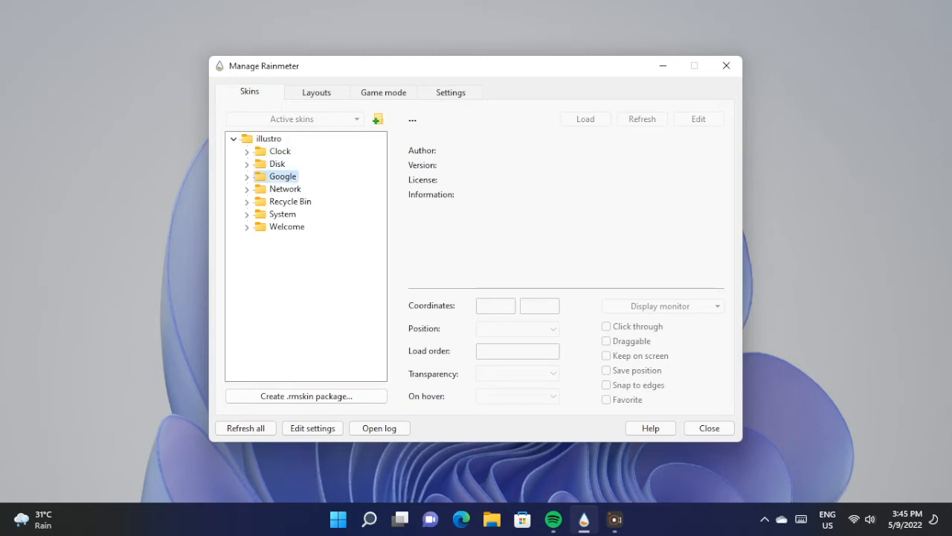
{"action": "left_click", "coordinate": [247, 177]}
{"action": "left_click", "coordinate": [301, 189]}
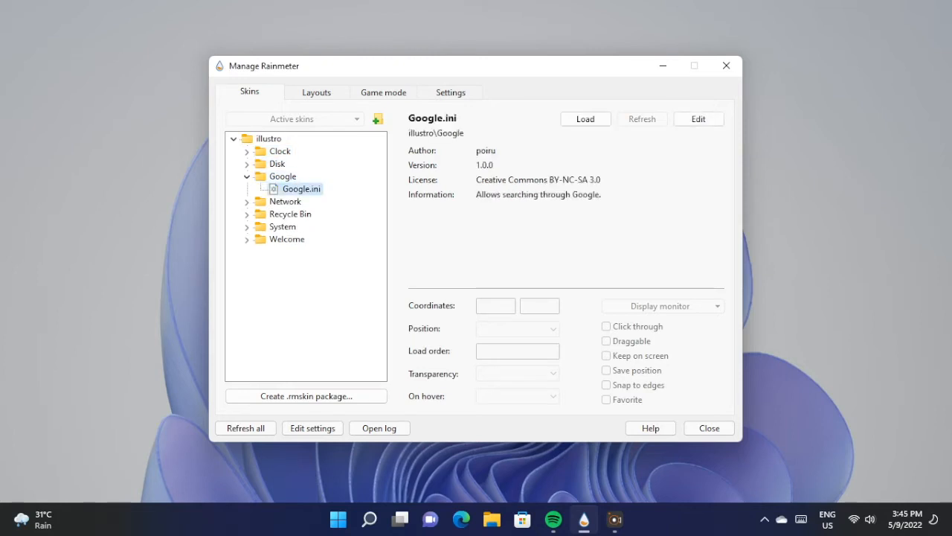
{"action": "left_click", "coordinate": [585, 119]}
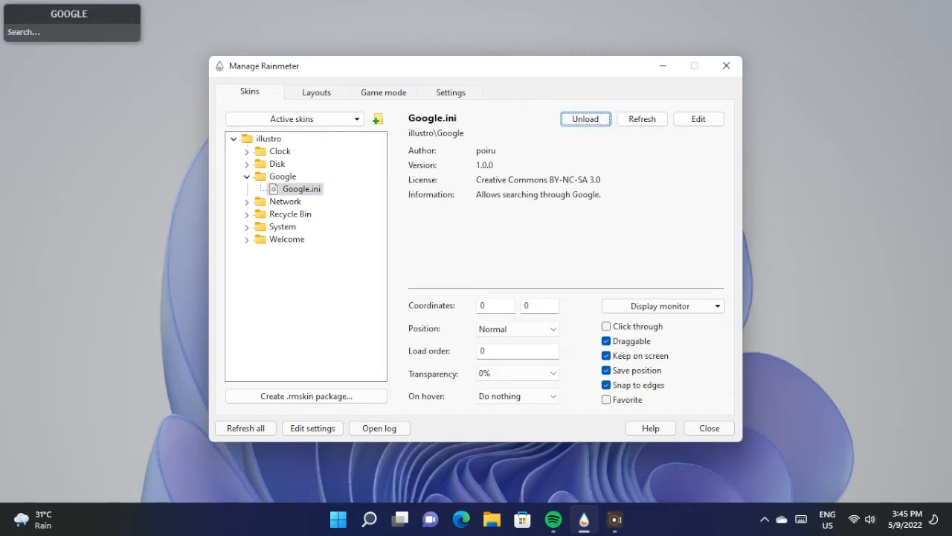
{"action": "mouse_move", "coordinate": [69, 13]}
{"action": "left_mouse_down"}
{"action": "mouse_move", "coordinate": [86, 97]}
{"action": "mouse_move", "coordinate": [282, 303]}
{"action": "mouse_move", "coordinate": [395, 205]}
{"action": "mouse_move", "coordinate": [82, 31]}
{"action": "mouse_move", "coordinate": [71, 39]}
{"action": "mouse_move", "coordinate": [77, 27]}
{"action": "left_mouse_up"}
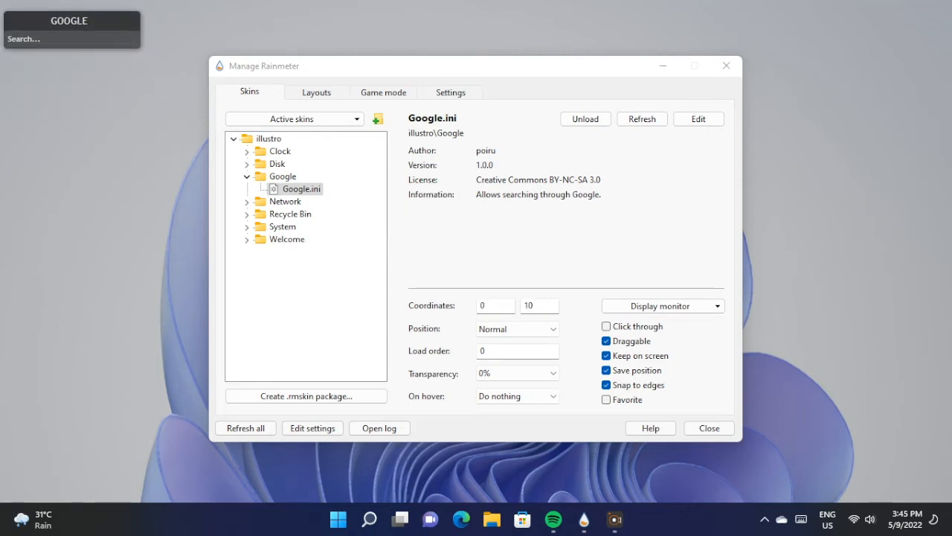
- Unload the Google.ini skin, collapse the illustro folder and close the Manage Rainmeter window
{"action": "left_click", "coordinate": [585, 119]}
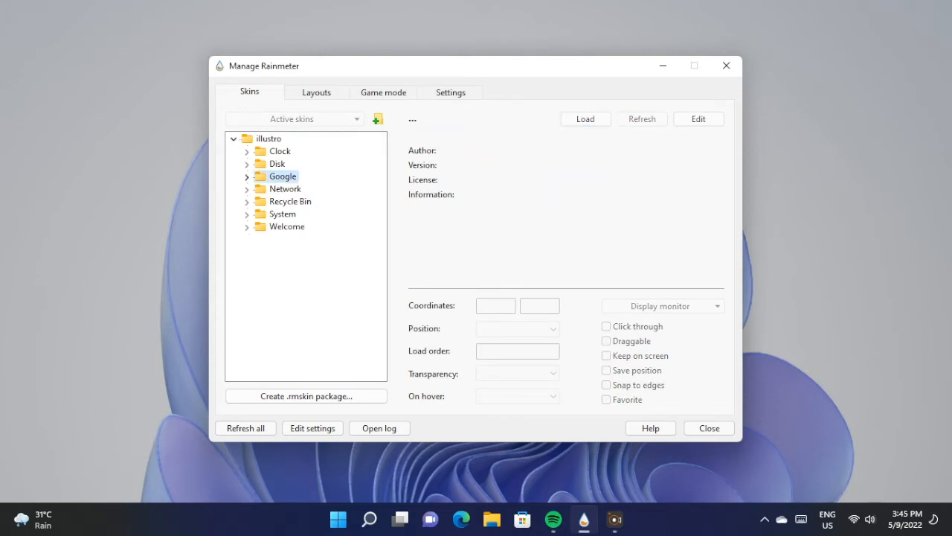
{"action": "left_click", "coordinate": [234, 139]}
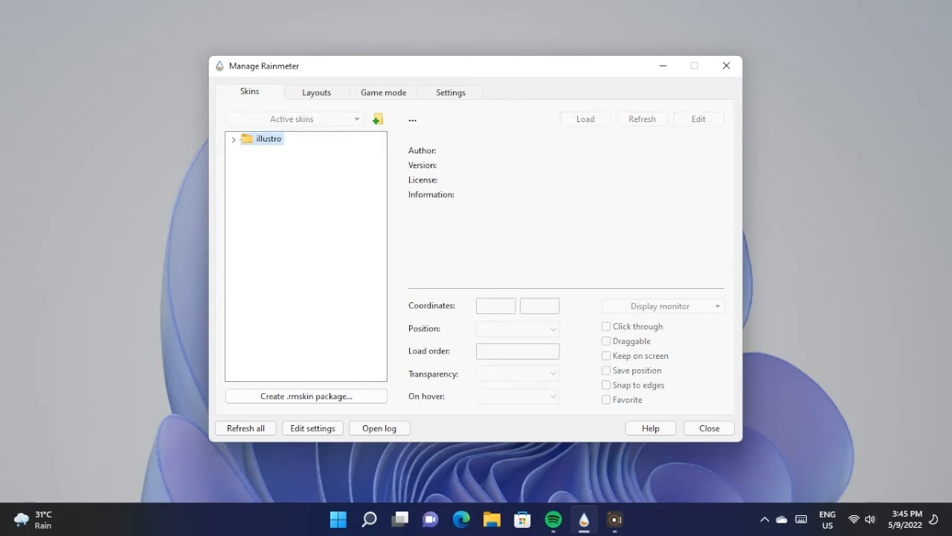
{"action": "left_click", "coordinate": [726, 65]}
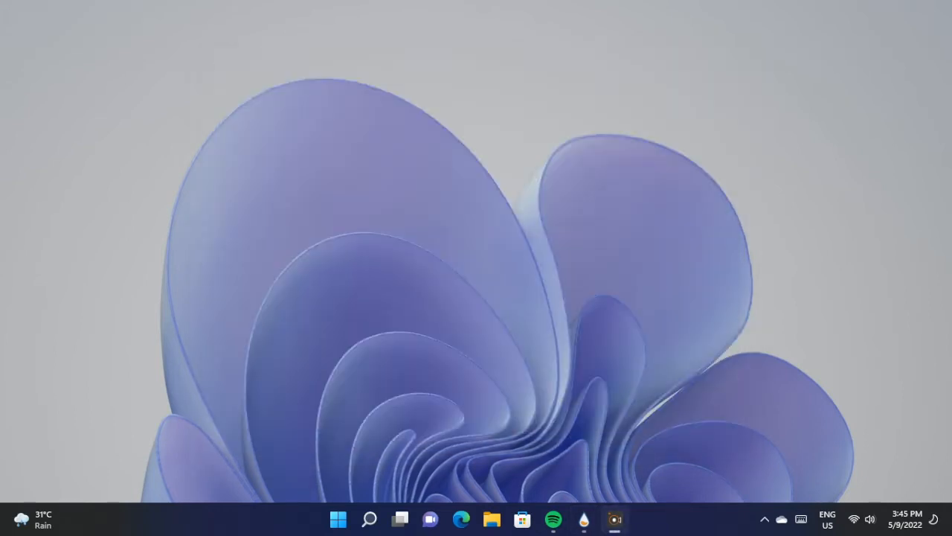
- Switch to Microsoft Edge, search the web for "devian art" and open the DeviantArt website
{"action": "left_click", "coordinate": [476, 519]}
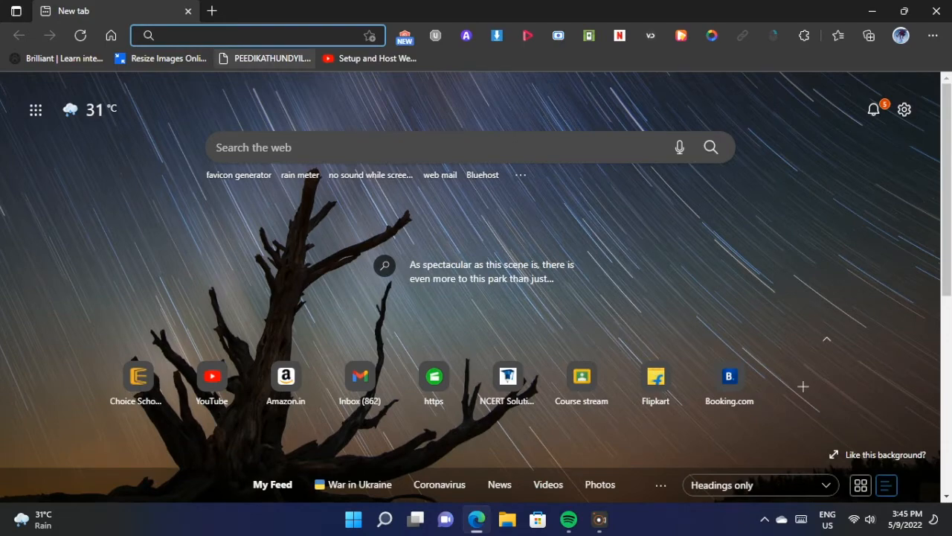
{"action": "type", "text": "devian art"}
{"action": "key", "text": "Return"}
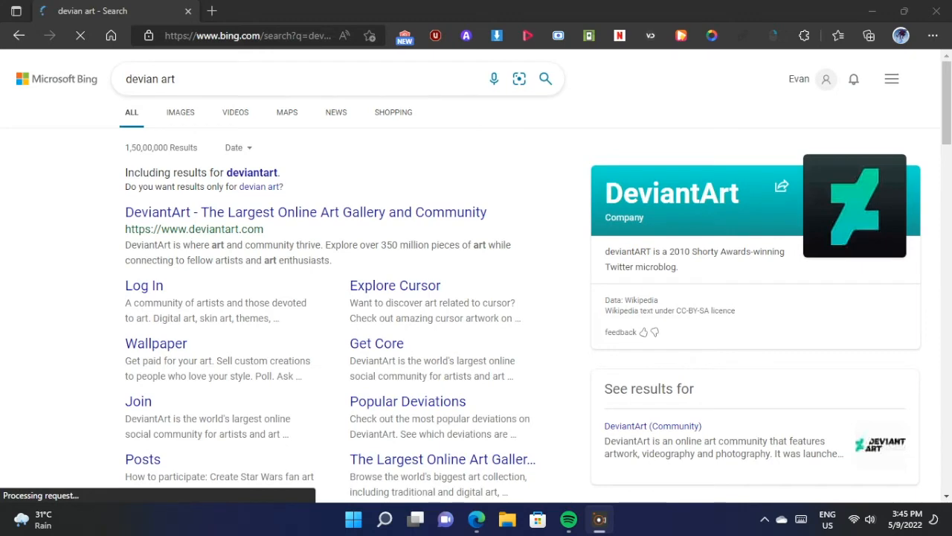
{"action": "left_click", "coordinate": [305, 212]}
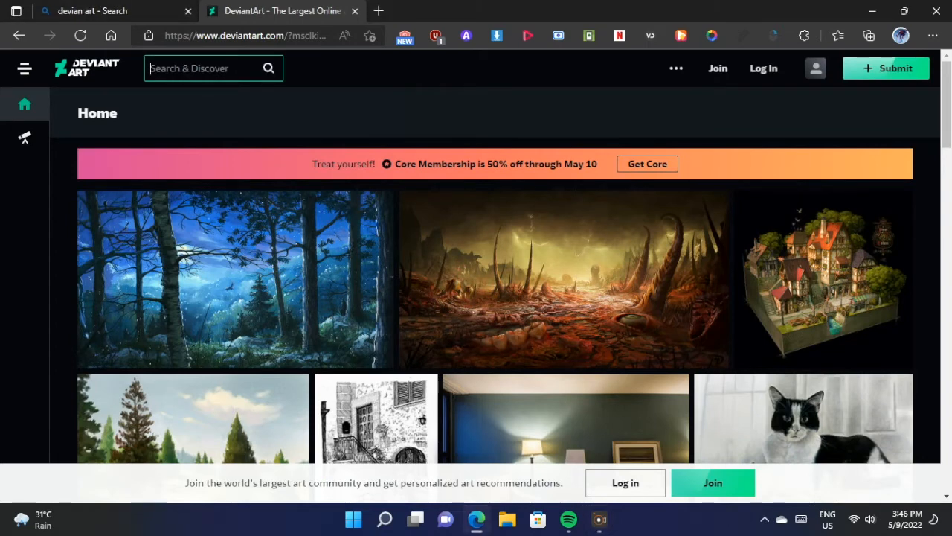
- Search DeviantArt for "Mond" and open the page of the Mond skin with the MONDAY clock preview
{"action": "type", "text": "Mond"}
{"action": "key", "text": "Return"}
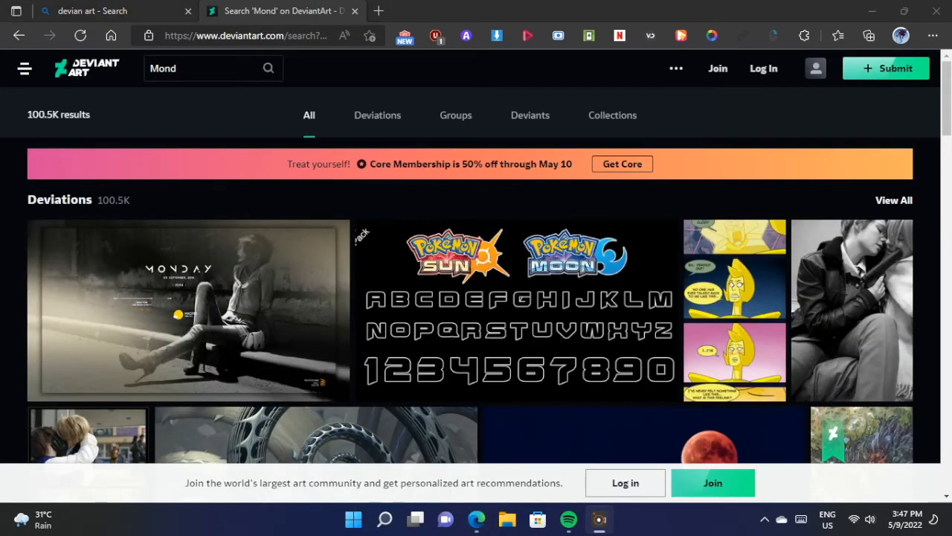
{"action": "left_click", "coordinate": [188, 310]}
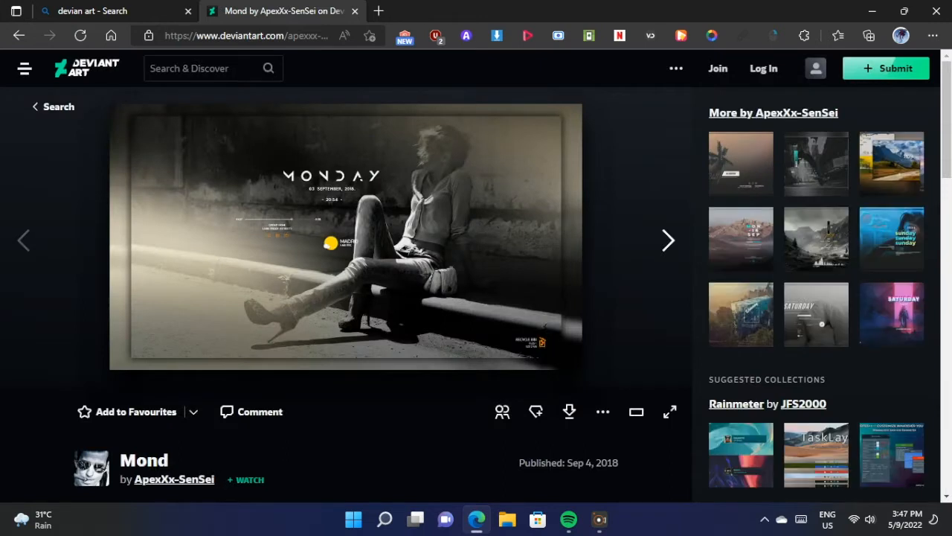
- Download the Mond skin from its DeviantArt page
{"action": "scroll", "coordinate": [476, 290], "scroll_direction": "down", "scroll_amount": 1}
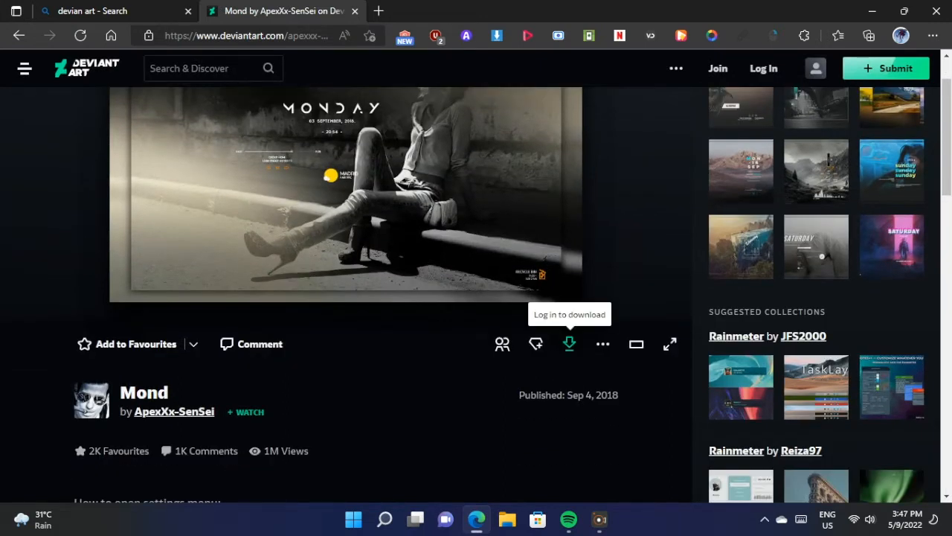
{"action": "left_click", "coordinate": [569, 343]}
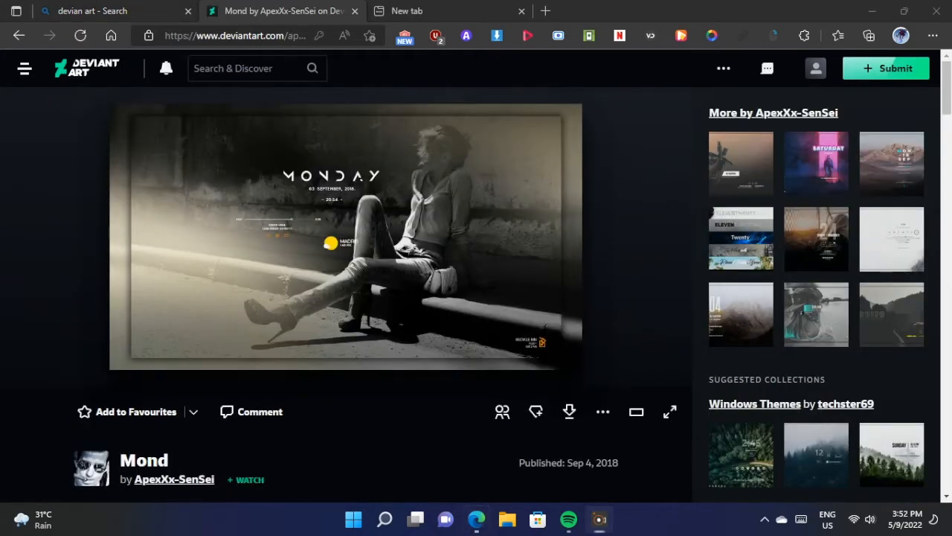
{"action": "left_click", "coordinate": [569, 411]}
- Search DeviantArt for "Audio Visualizer" and open the page of the Monstercat Visualizer for Rainmeter skin
{"action": "left_click", "coordinate": [246, 68]}
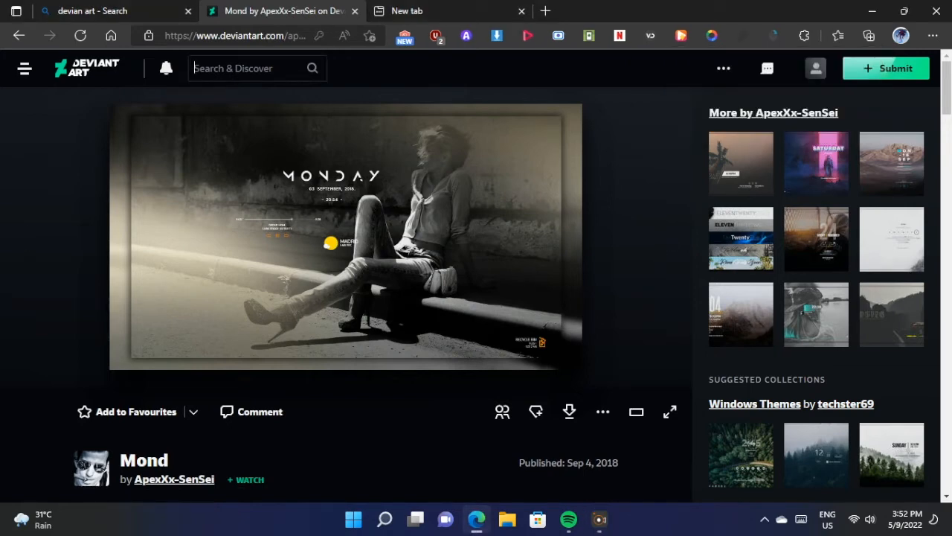
{"action": "left_click", "coordinate": [245, 69]}
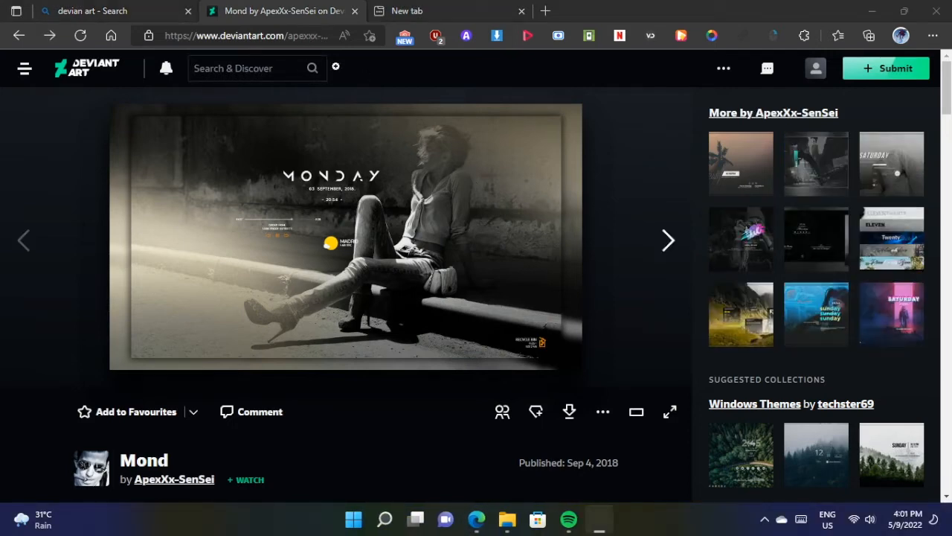
{"action": "left_click", "coordinate": [246, 68]}
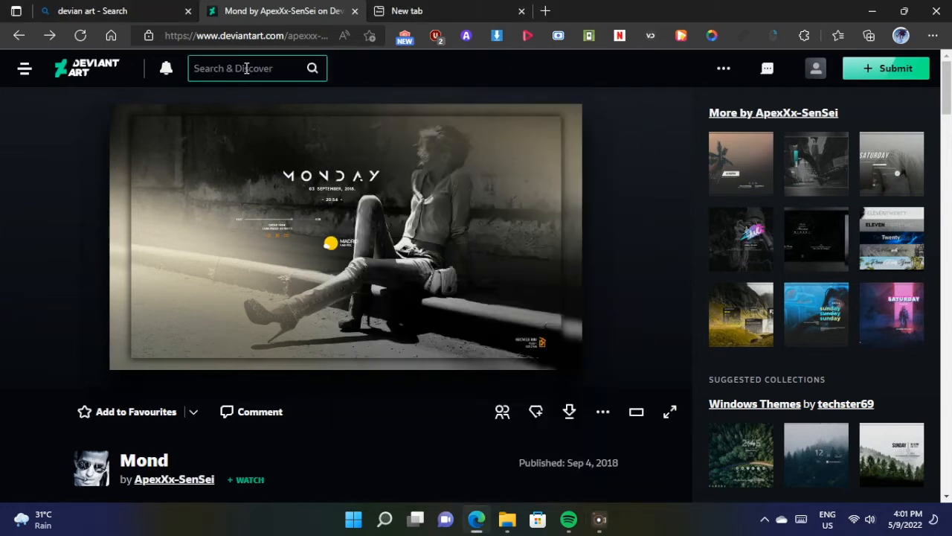
{"action": "type", "text": "v"}
{"action": "key", "text": "BackSpace"}
{"action": "type", "text": "Audio Visu"}
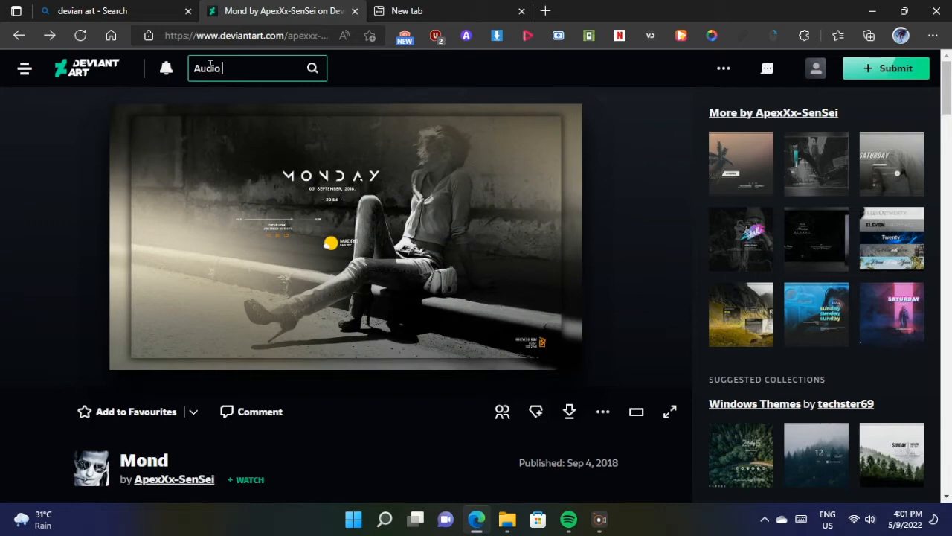
{"action": "type", "text": "alizer"}
{"action": "key", "text": "Return"}
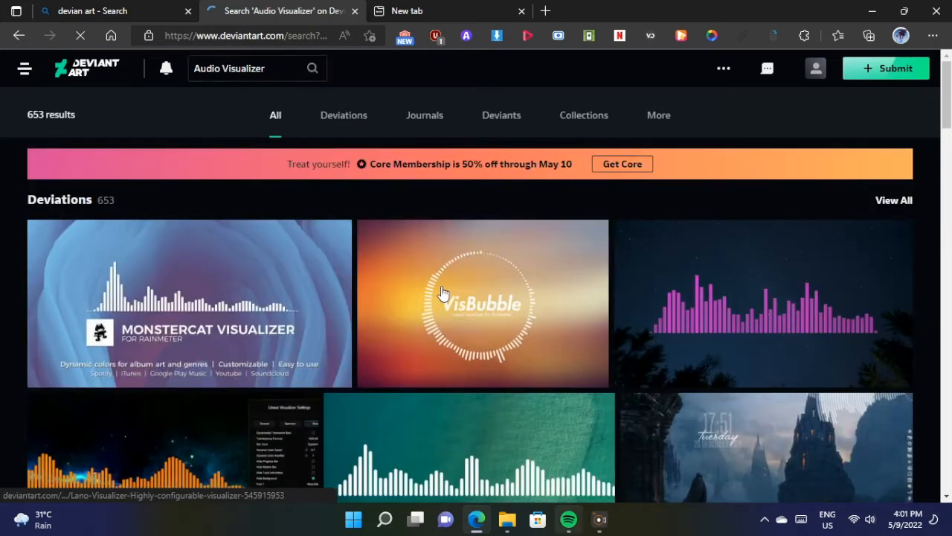
{"action": "left_click", "coordinate": [249, 266]}
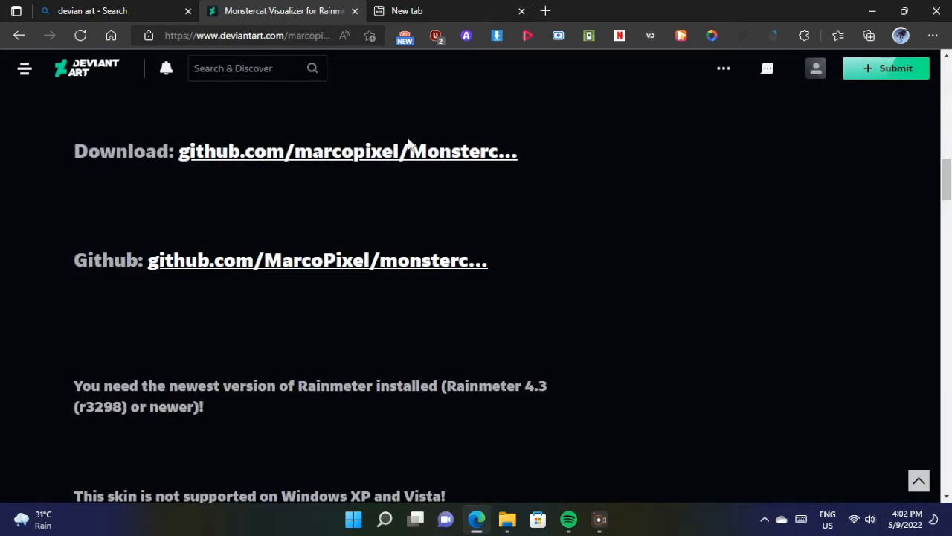
- Open the skin's GitHub download link in a new tab and download Monstercat.Visualizer.for.Rainmeter_2.1.0.rmskin from the 2.1.0 release assets
{"action": "right_click", "coordinate": [409, 148]}
{"action": "left_click", "coordinate": [472, 158]}
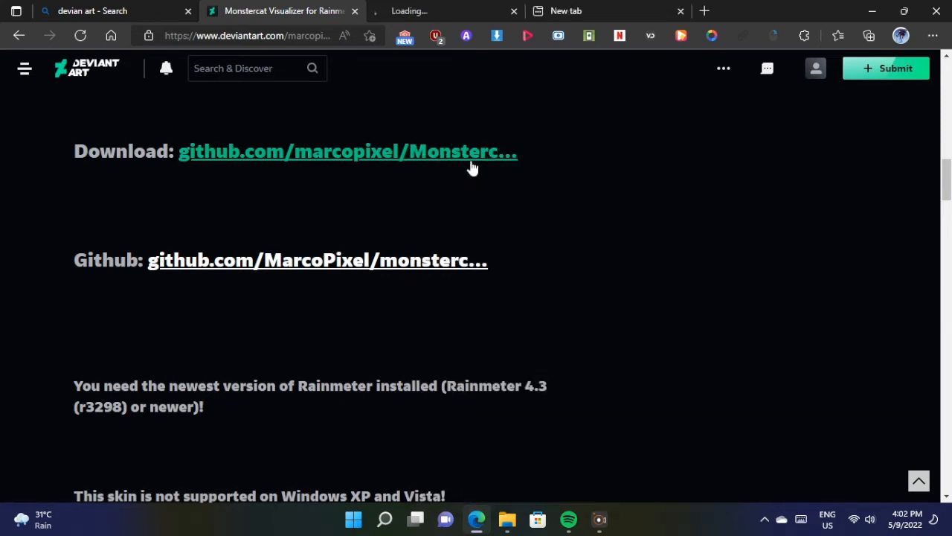
{"action": "left_click", "coordinate": [435, 11]}
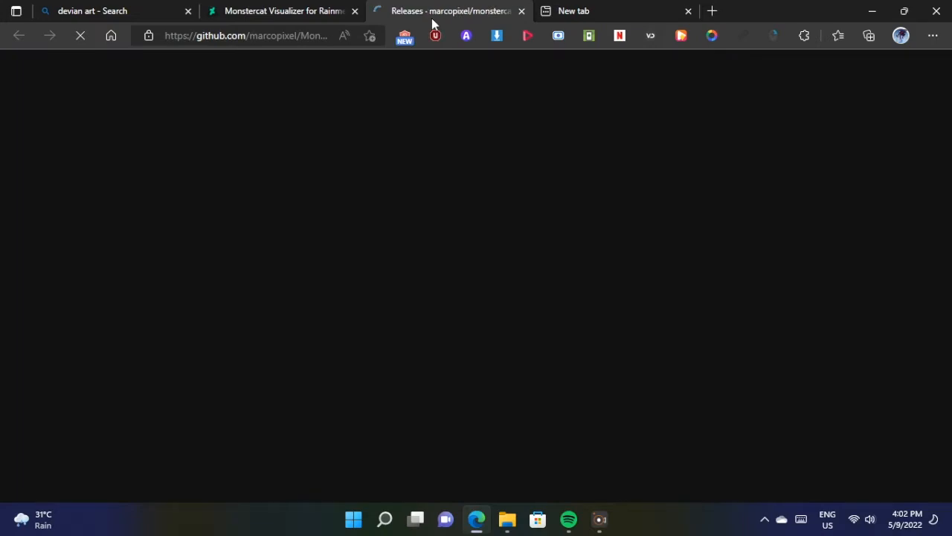
{"action": "scroll", "coordinate": [424, 362], "scroll_direction": "down", "scroll_amount": 4}
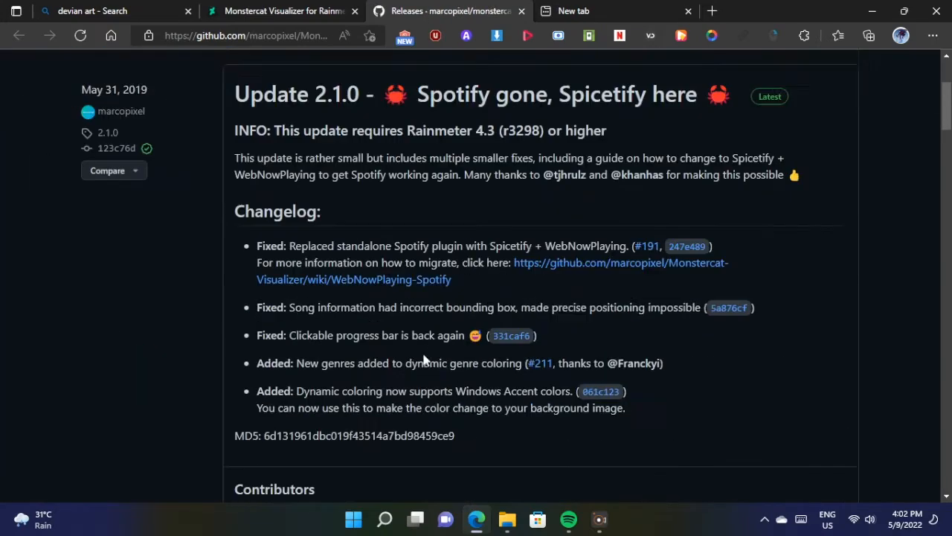
{"action": "scroll", "coordinate": [423, 362], "scroll_direction": "down", "scroll_amount": 3}
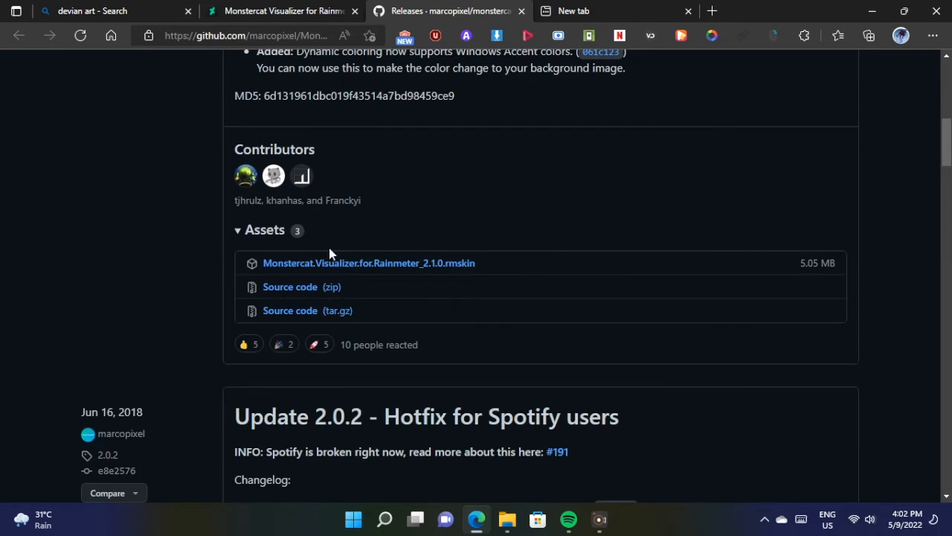
{"action": "left_click", "coordinate": [345, 272]}
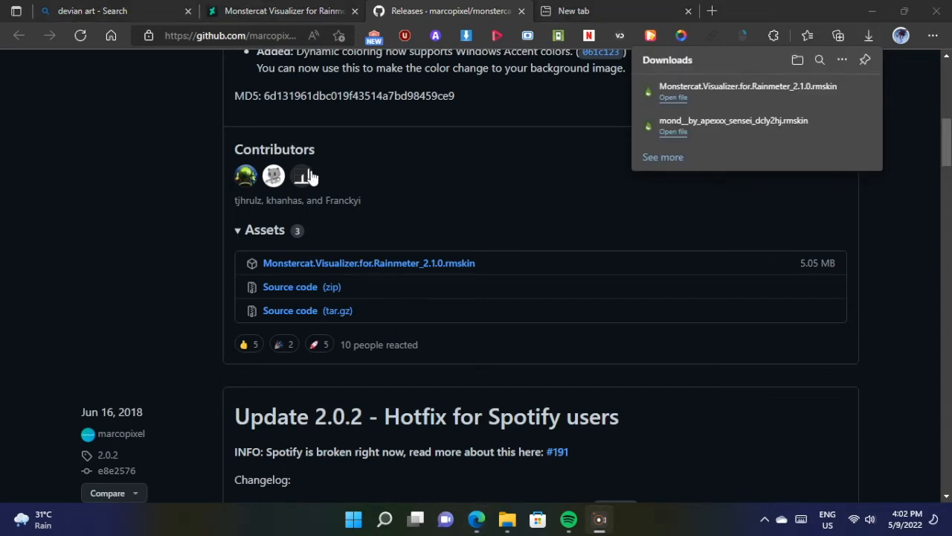
- Return to DeviantArt, search for "CyberCircle Suite" and open the CyberCircle Suite for Rainmeter page
{"action": "left_click", "coordinate": [294, 15]}
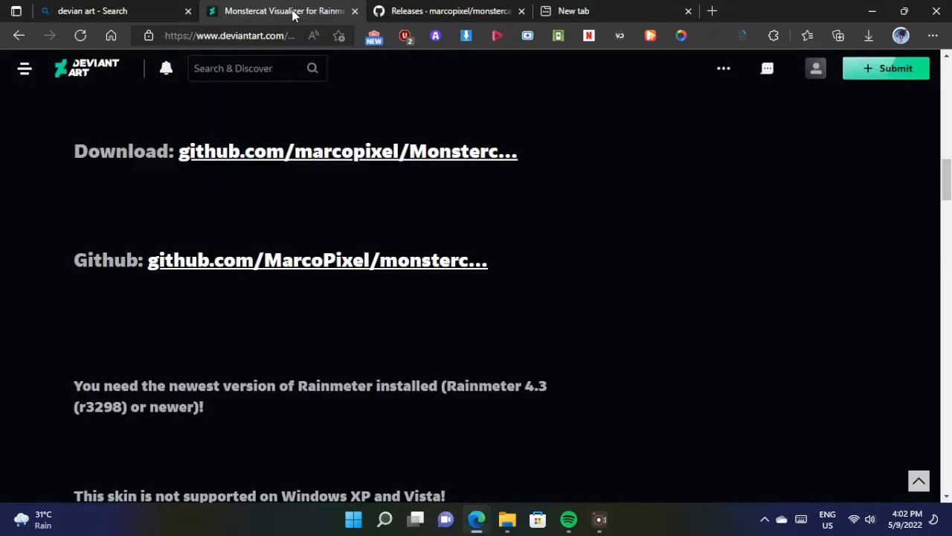
{"action": "scroll", "coordinate": [195, 186], "scroll_direction": "up", "scroll_amount": 10}
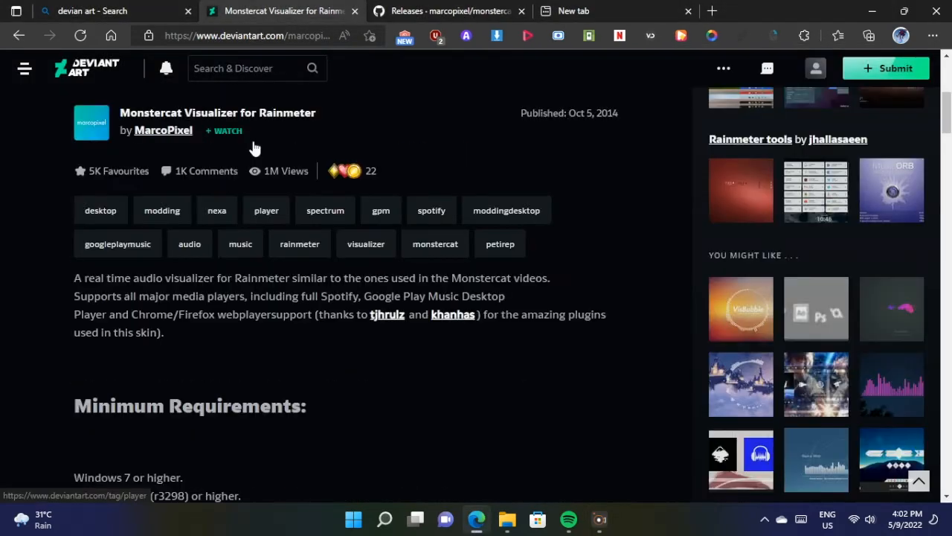
{"action": "key", "text": "alt+Left"}
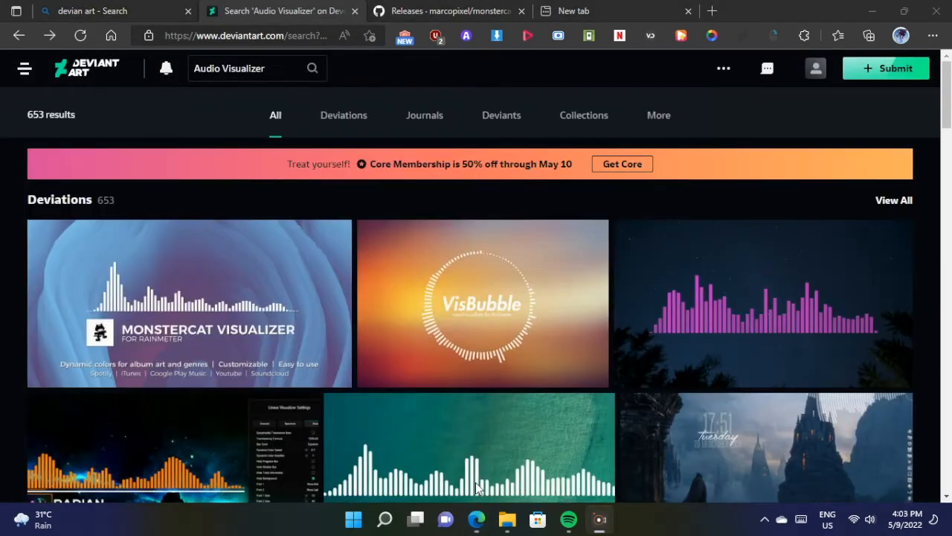
{"action": "left_click", "coordinate": [266, 72]}
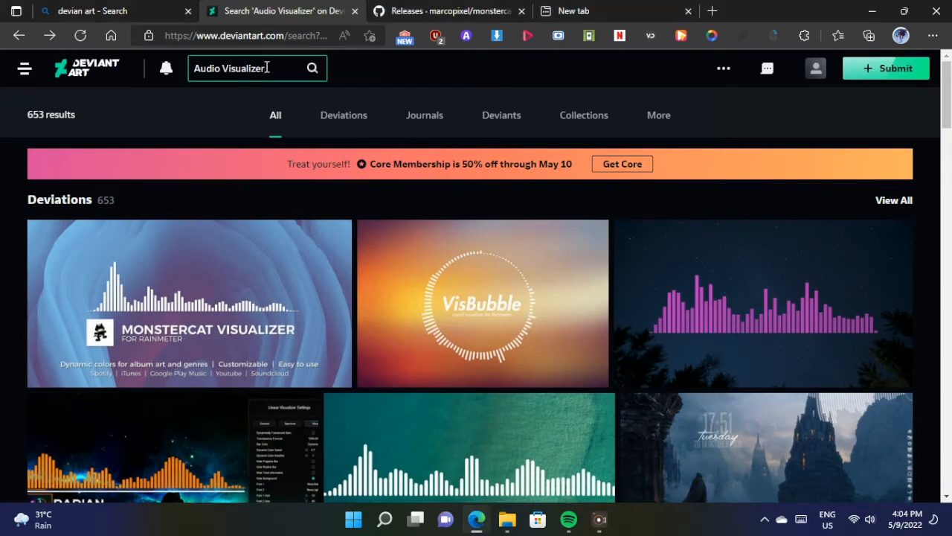
{"action": "key", "text": "ctrl+a"}
{"action": "type", "text": "CyberCircle Suite"}
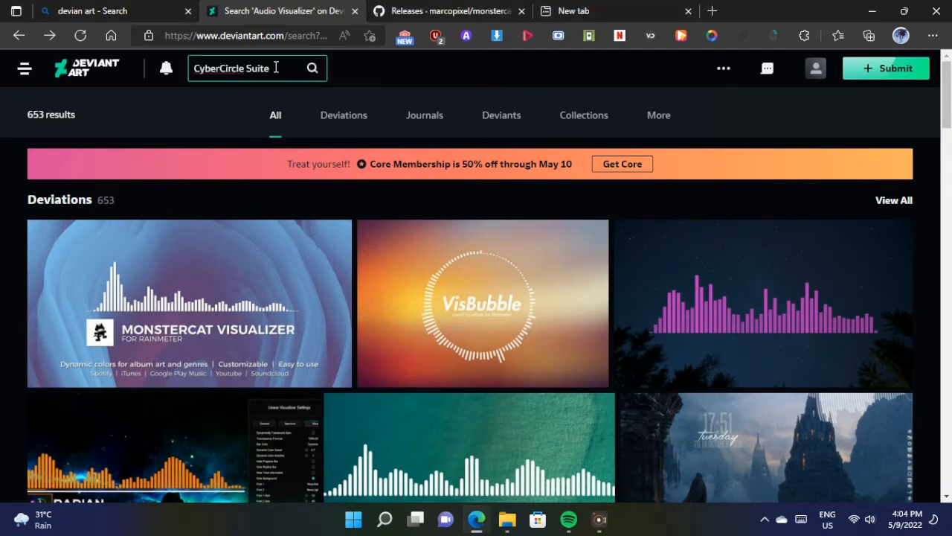
{"action": "key", "text": "Return"}
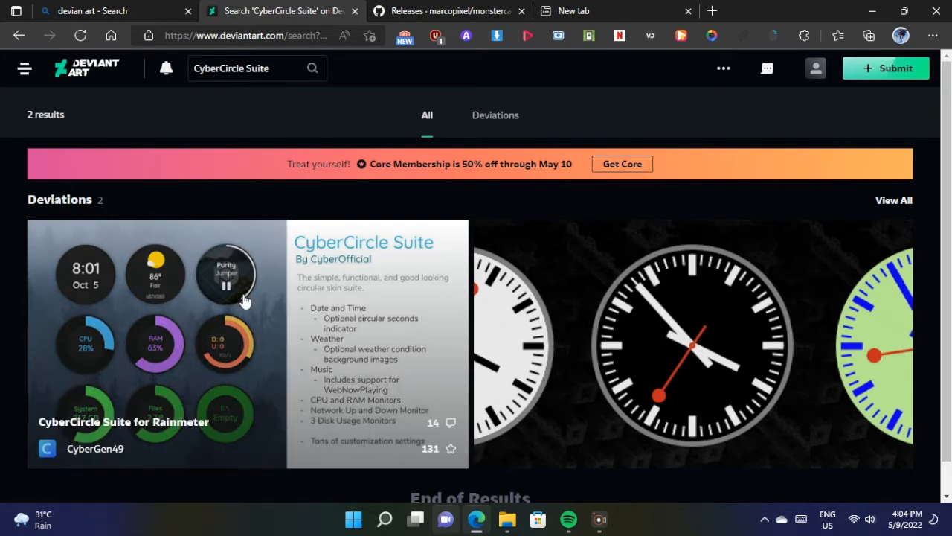
{"action": "left_click", "coordinate": [244, 300]}
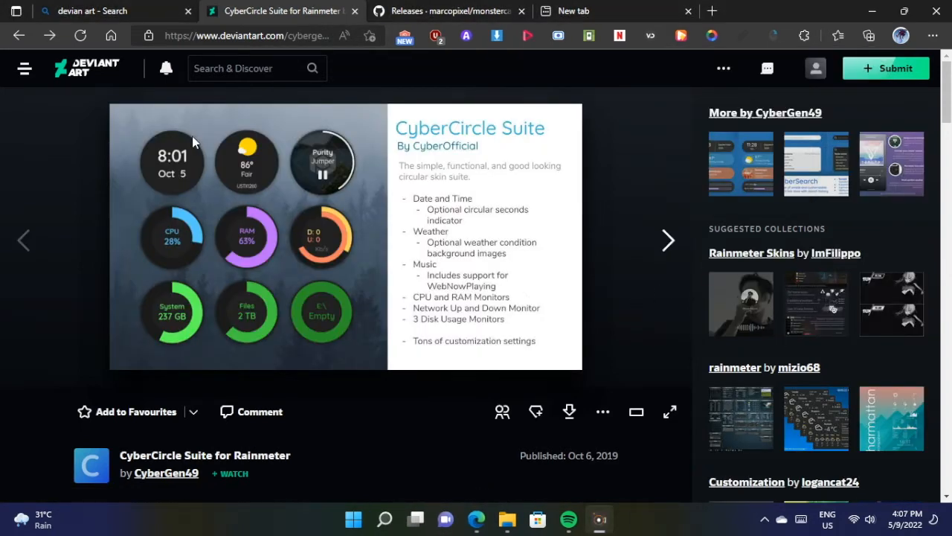
- Search DeviantArt for "Weather" and download the Weather Desk (UPDATED 10-FEB-2022) skin from its page
{"action": "left_click", "coordinate": [236, 62]}
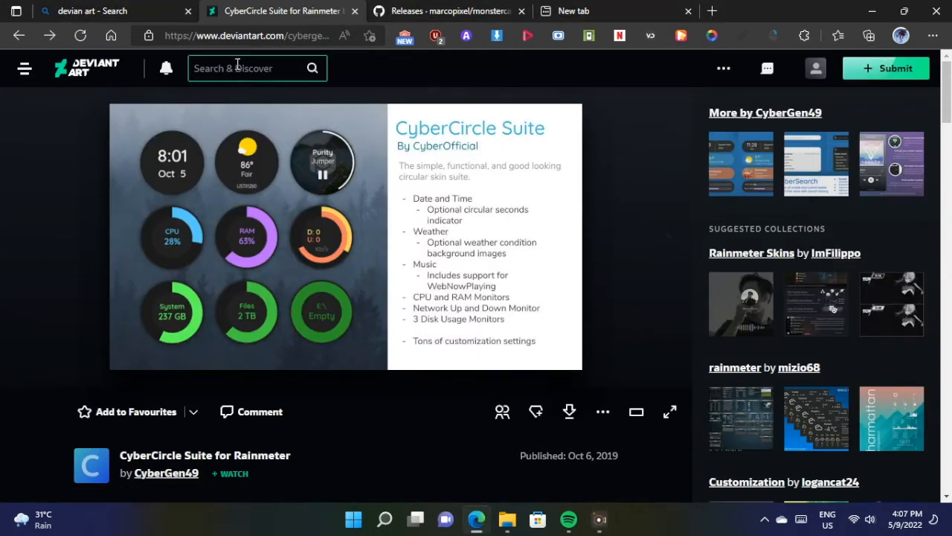
{"action": "type", "text": "Weather"}
{"action": "key", "text": "Return"}
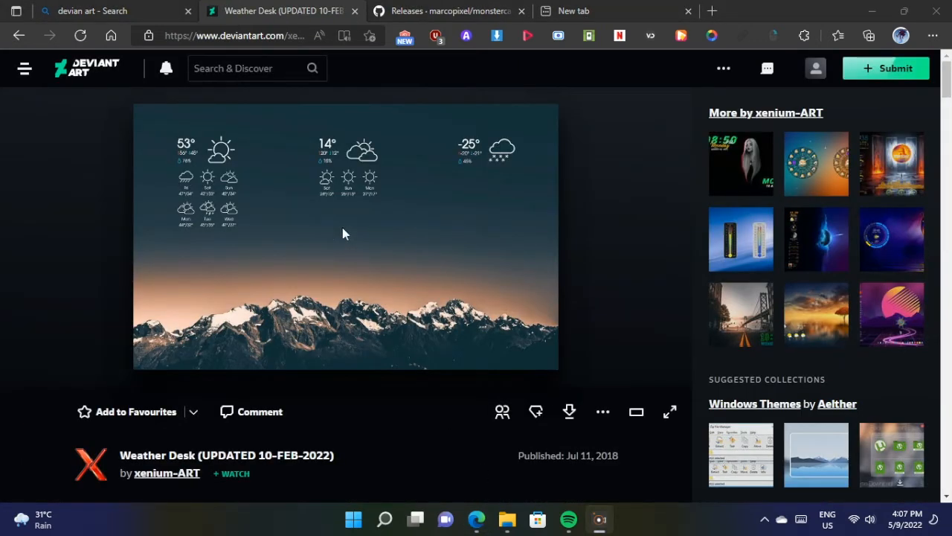
{"action": "left_click", "coordinate": [570, 414]}
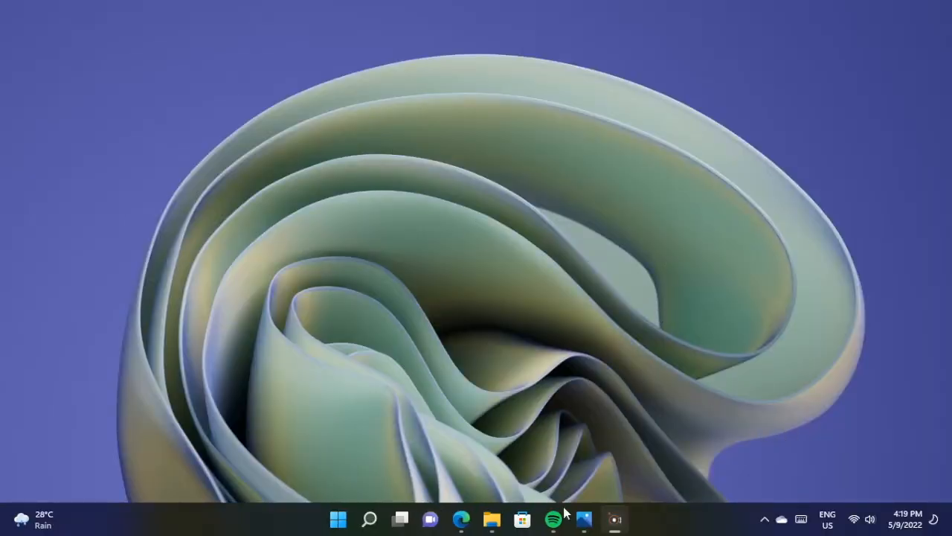
- Switch to the Photos window showing wallpaper prpo.jfif, set that image as the desktop background and minimize the window
{"action": "mouse_move", "coordinate": [585, 532]}
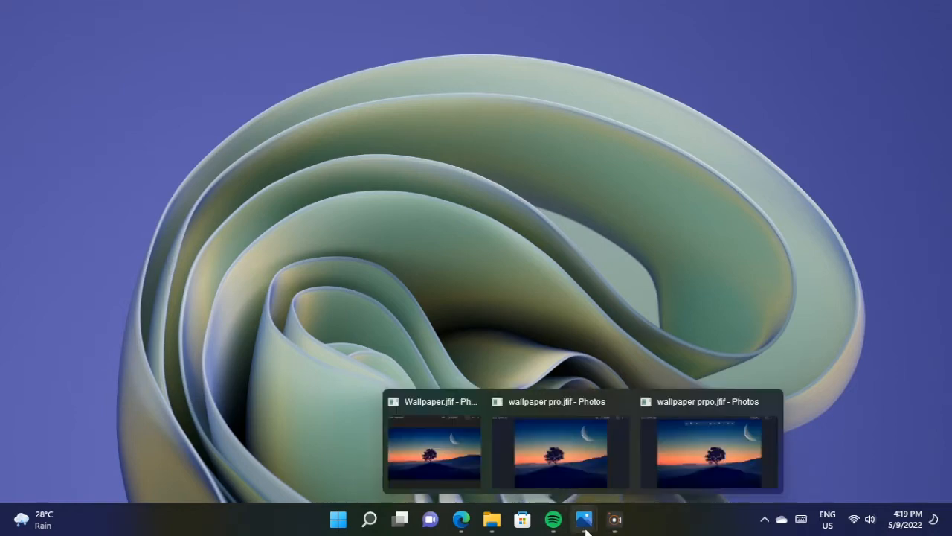
{"action": "left_click", "coordinate": [710, 454]}
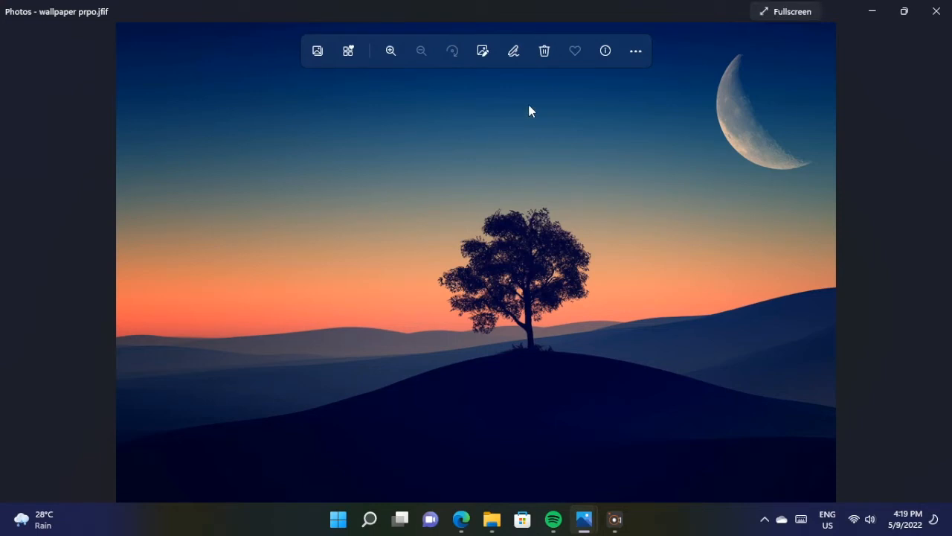
{"action": "left_click", "coordinate": [625, 45]}
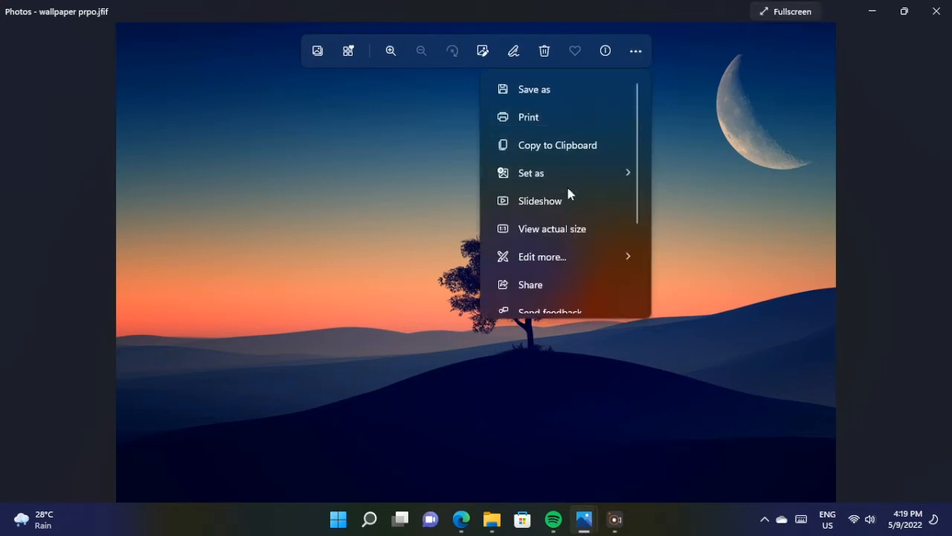
{"action": "mouse_move", "coordinate": [568, 168]}
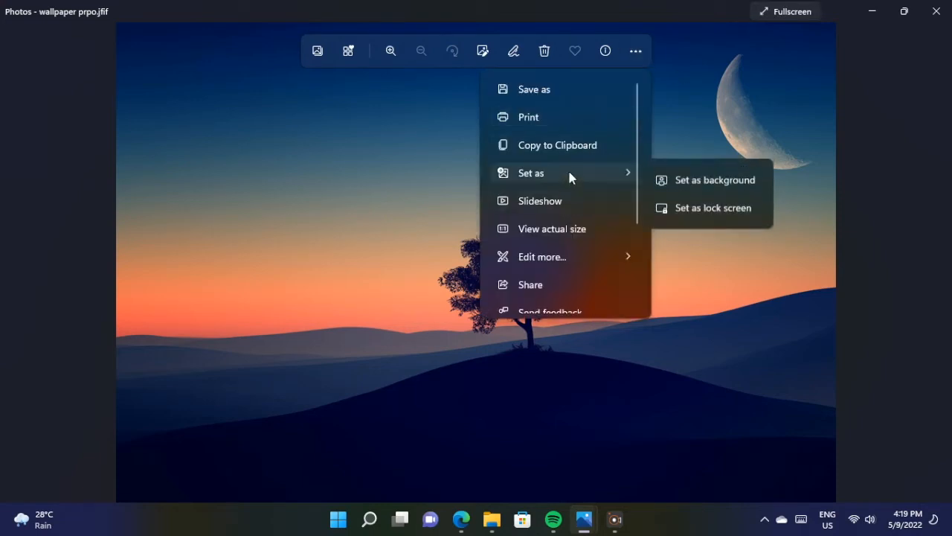
{"action": "left_click", "coordinate": [700, 182]}
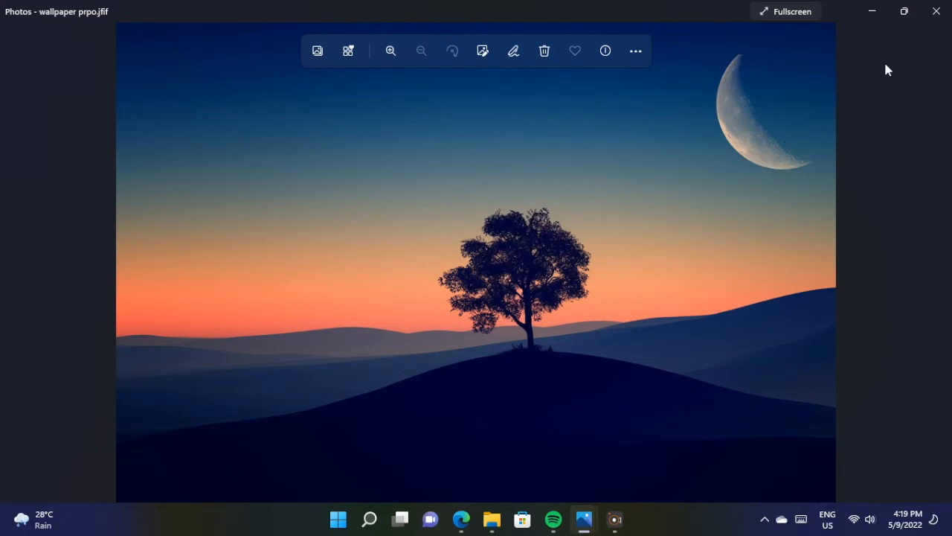
{"action": "left_click", "coordinate": [871, 11]}
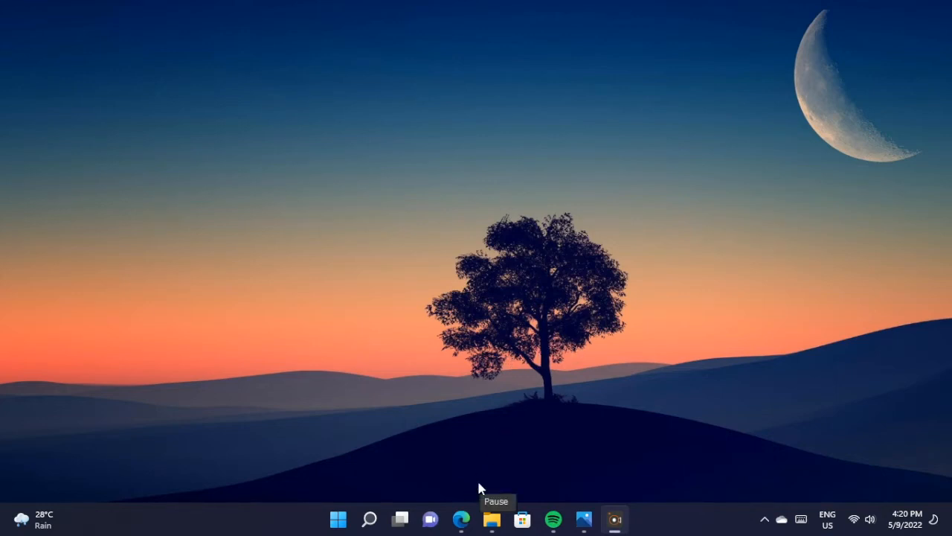
- Switch to Microsoft Store and search it for "transparent tb"
{"action": "left_click", "coordinate": [520, 524]}
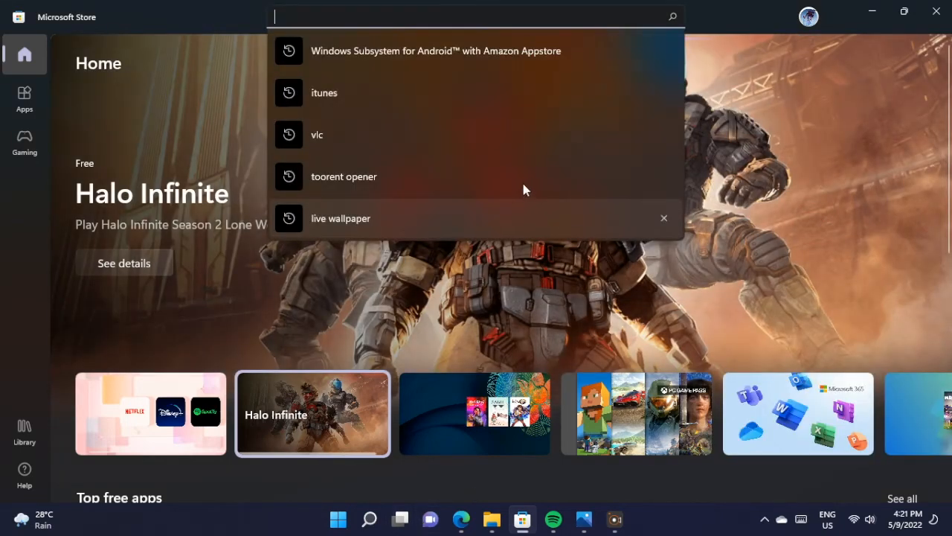
{"action": "type", "text": "transpare"}
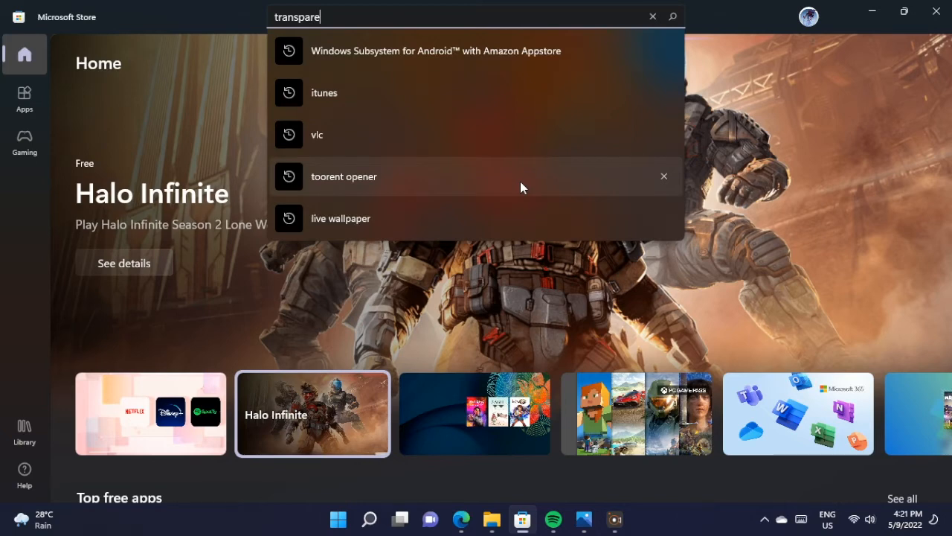
{"action": "type", "text": "nt tb"}
{"action": "key", "text": "Return"}
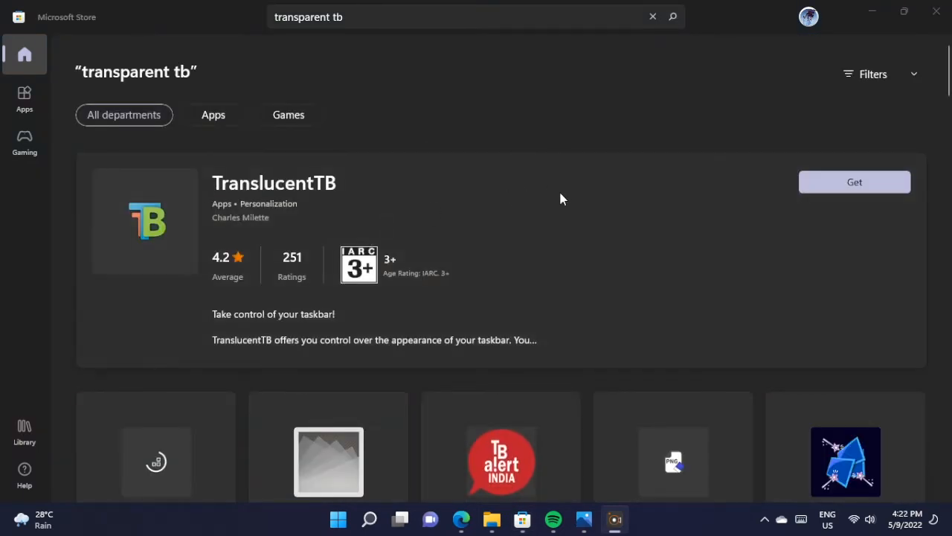
- Install and launch TranslucentTB, close Microsoft Store and continue past the TranslucentTB welcome dialog
{"action": "left_click", "coordinate": [869, 176]}
{"action": "left_click", "coordinate": [843, 189]}
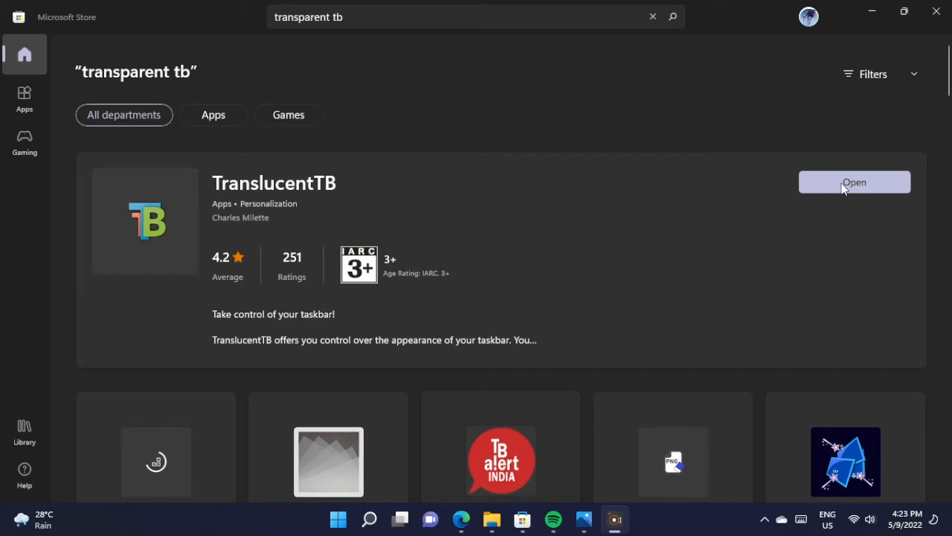
{"action": "left_click", "coordinate": [937, 7]}
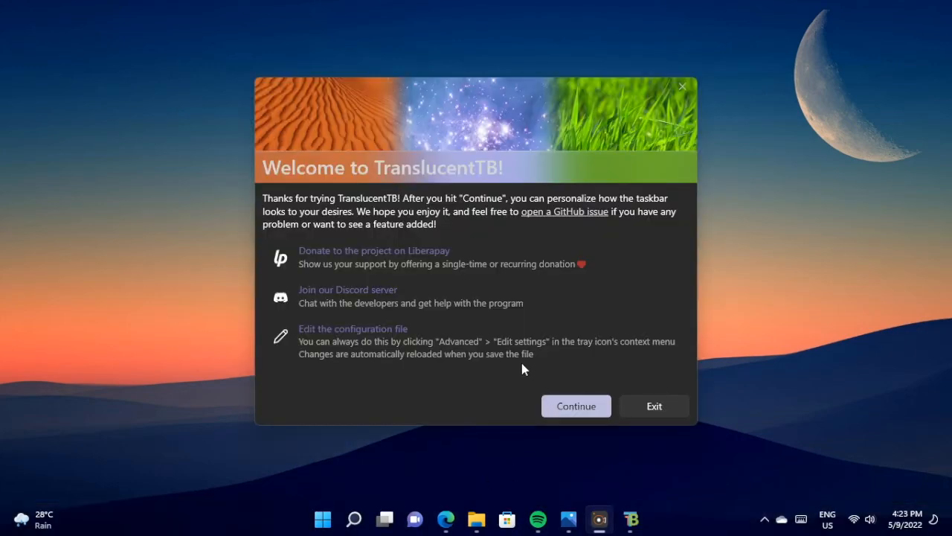
{"action": "left_click", "coordinate": [595, 409]}
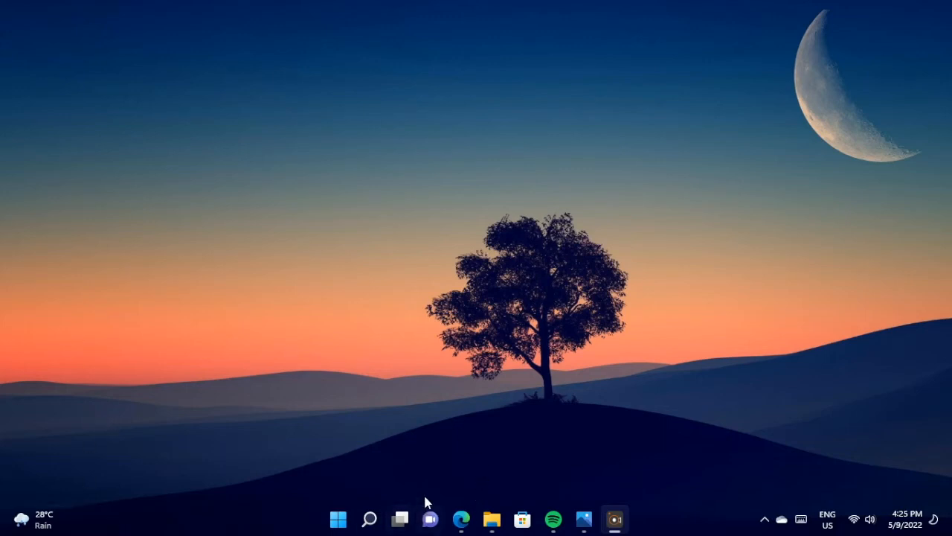
- Open the Downloads folder in File Explorer and launch the Monstercat.Visualizer.for.Rainmeter_2.1.0 skin installer
{"action": "left_click", "coordinate": [494, 521]}
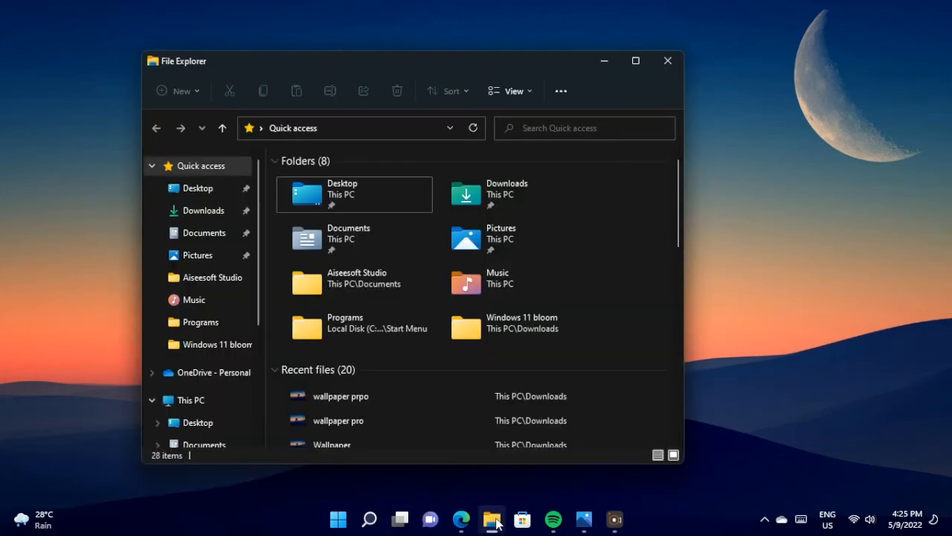
{"action": "left_click", "coordinate": [493, 194]}
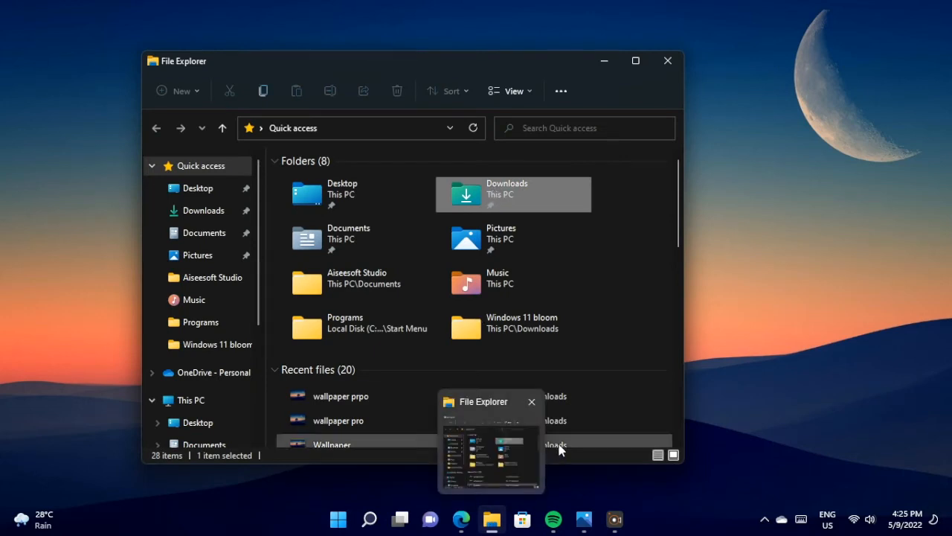
{"action": "double_click", "coordinate": [500, 186]}
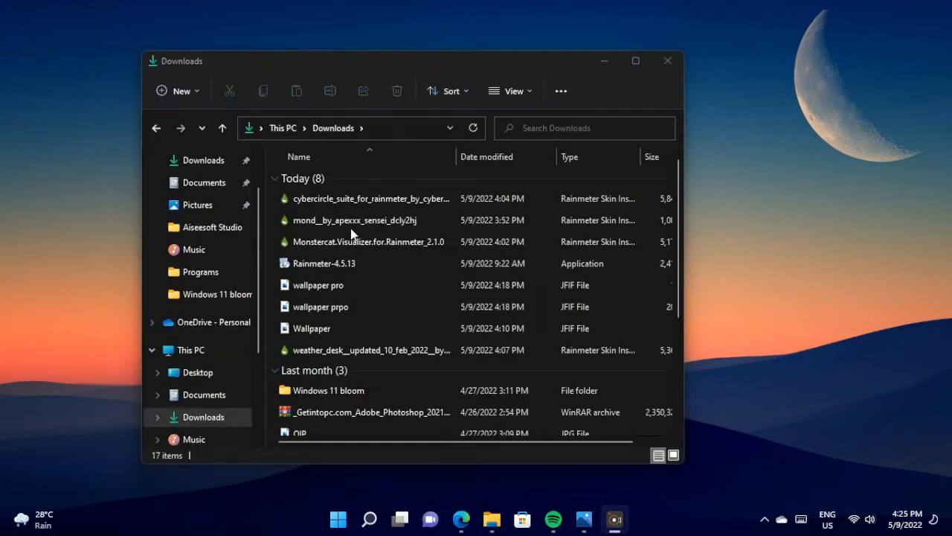
{"action": "double_click", "coordinate": [378, 245]}
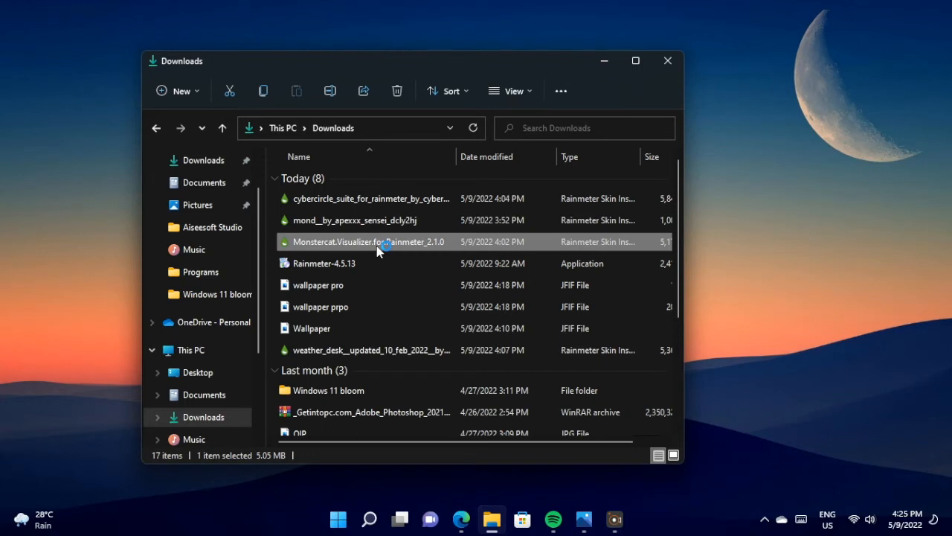
- Review the included components and install the Monstercat Visualizer skin with its included skins loaded
{"action": "scroll", "coordinate": [454, 305], "scroll_direction": "down", "scroll_amount": 1}
{"action": "scroll", "coordinate": [455, 305], "scroll_direction": "down", "scroll_amount": 1}
{"action": "scroll", "coordinate": [450, 306], "scroll_direction": "up", "scroll_amount": 2}
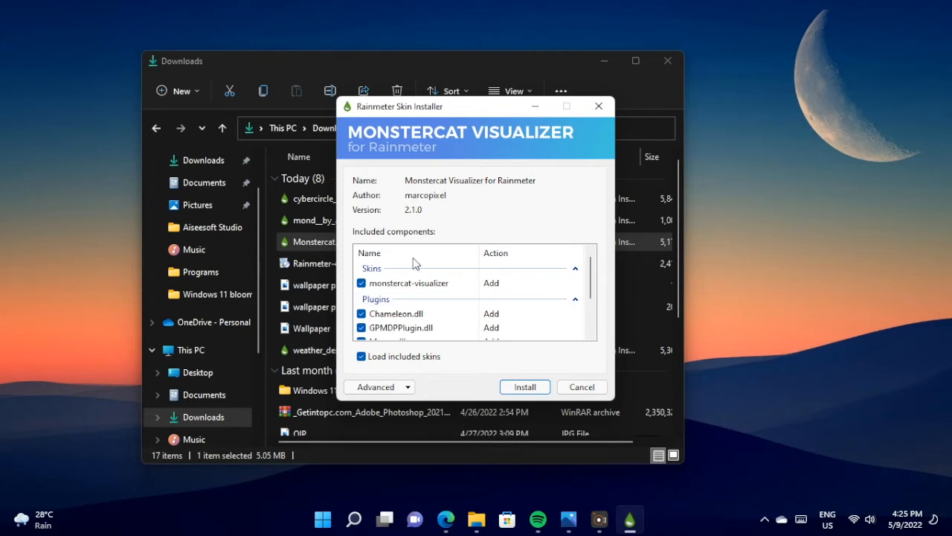
{"action": "scroll", "coordinate": [415, 267], "scroll_direction": "down", "scroll_amount": 2}
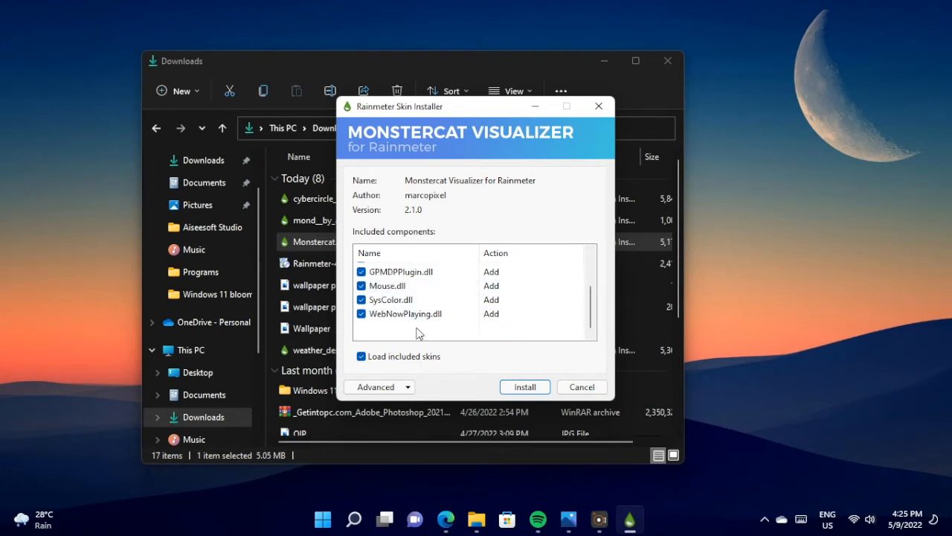
{"action": "scroll", "coordinate": [438, 323], "scroll_direction": "up", "scroll_amount": 2}
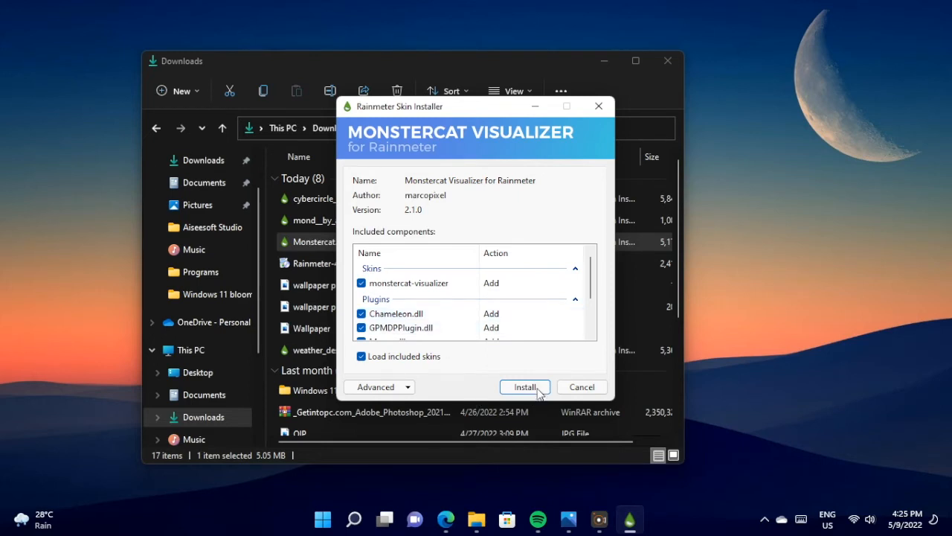
{"action": "left_click", "coordinate": [523, 390]}
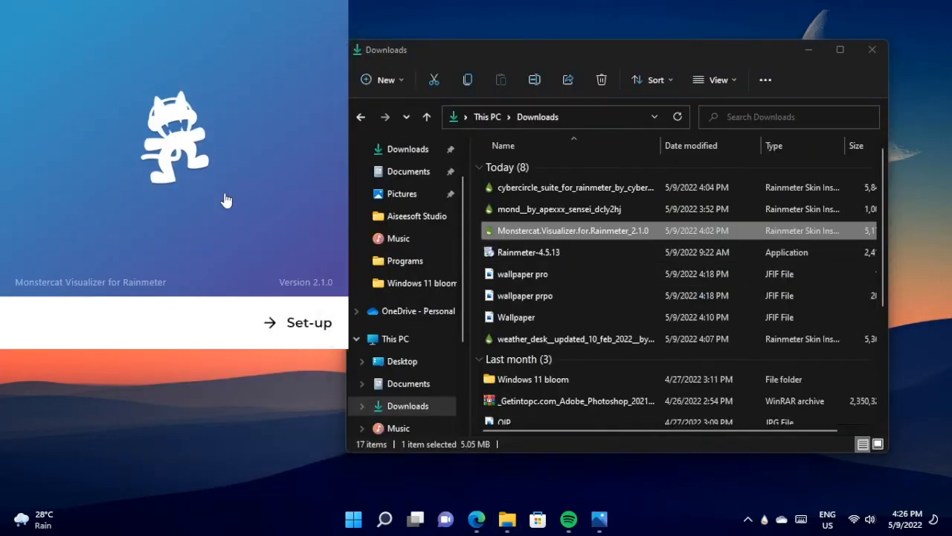
- Close the Downloads window, start the Monstercat Visualizer set-up and move the visualizer bars lower on the desktop
{"action": "left_click", "coordinate": [872, 49]}
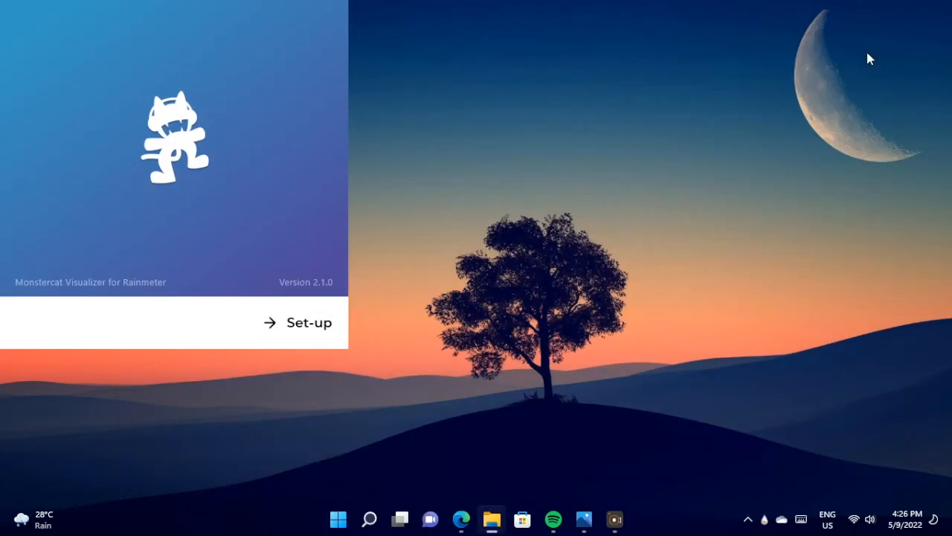
{"action": "left_click", "coordinate": [300, 337]}
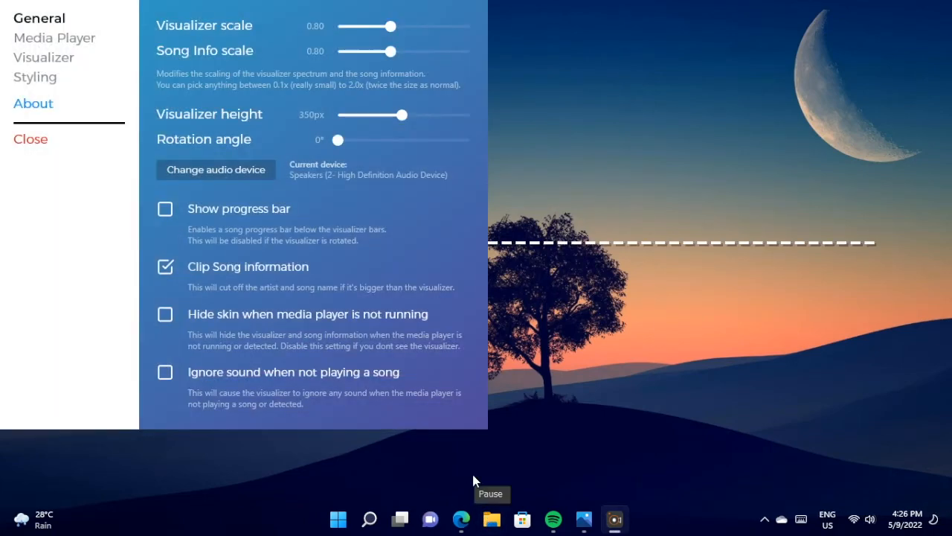
{"action": "left_click_drag", "start_coordinate": [599, 250], "coordinate": [630, 343]}
- Switch to Spotify, play "Enemy (with JID)" from Da cool playlist and minimize the window
{"action": "left_click", "coordinate": [559, 519]}
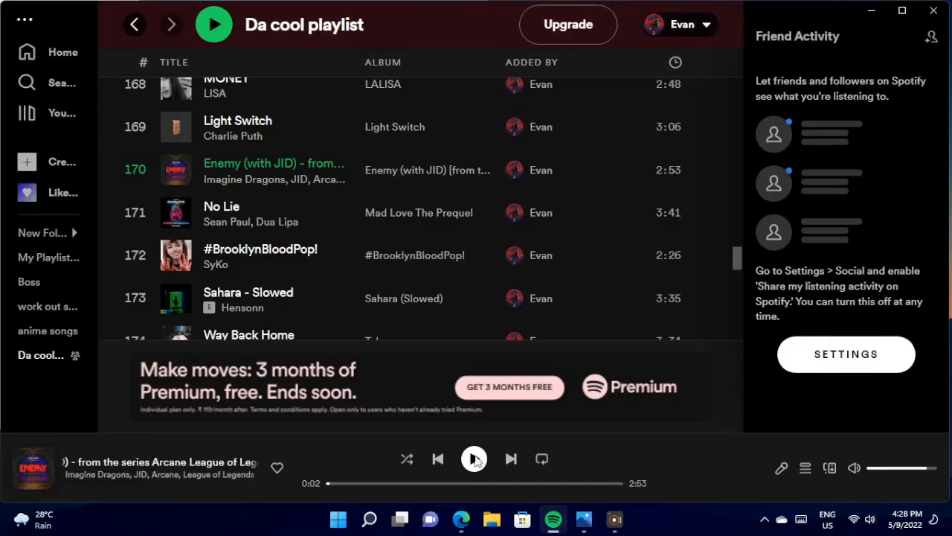
{"action": "left_click", "coordinate": [872, 13]}
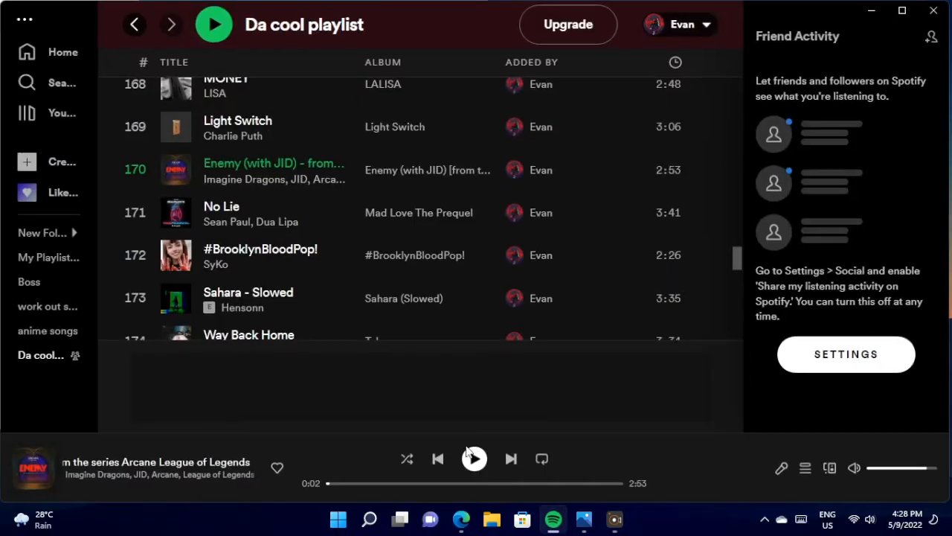
{"action": "left_click", "coordinate": [474, 457]}
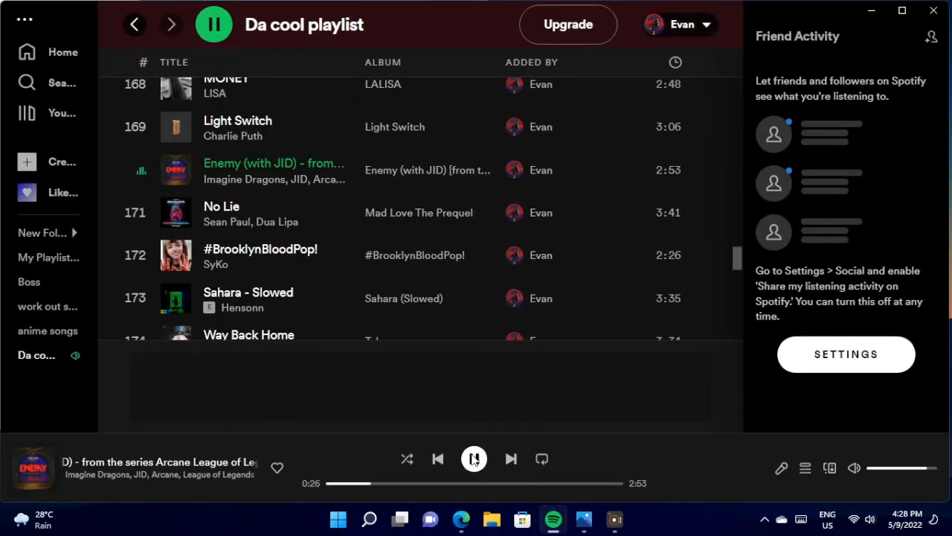
{"action": "left_click", "coordinate": [873, 17]}
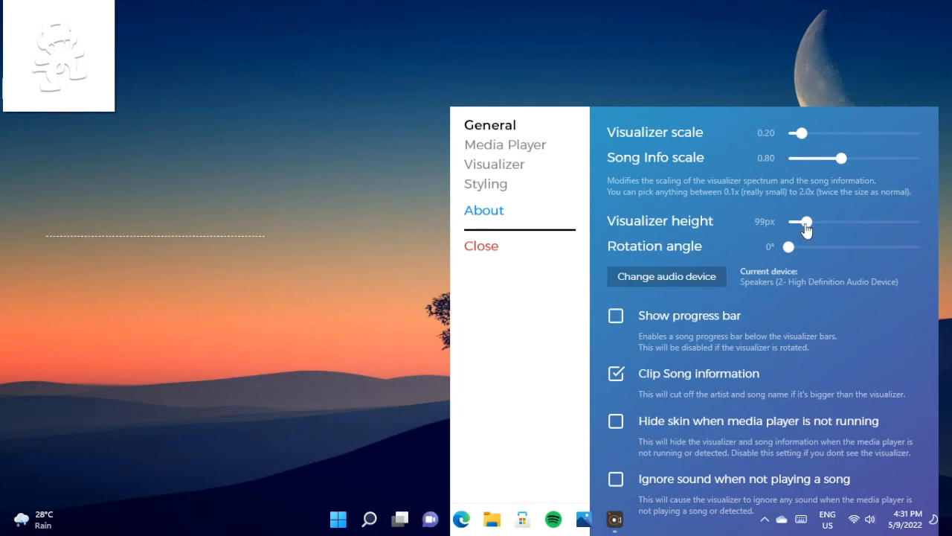
- Set the visualizer's rotation angle to 13° and its bar width to 14px, and widen the bar gap
{"action": "left_click_drag", "start_coordinate": [789, 249], "coordinate": [794, 252]}
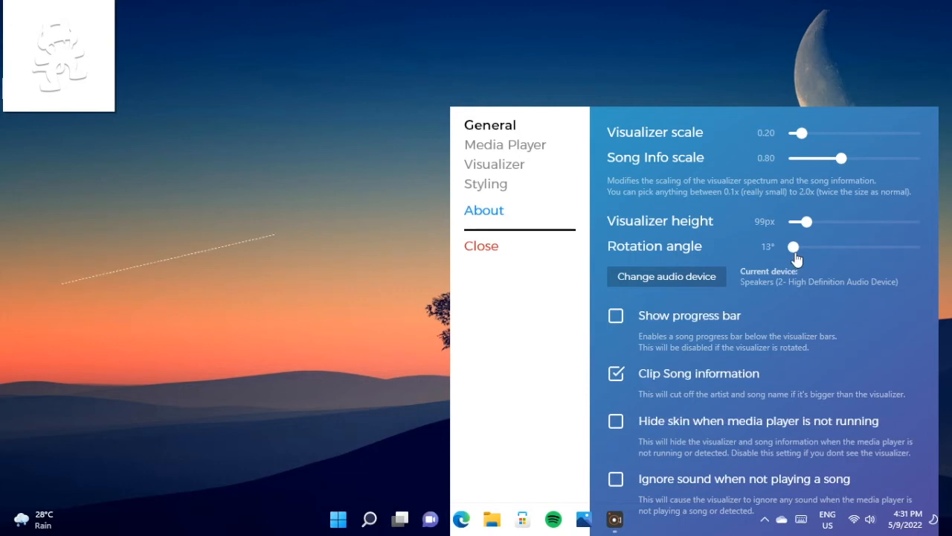
{"action": "left_click", "coordinate": [504, 165]}
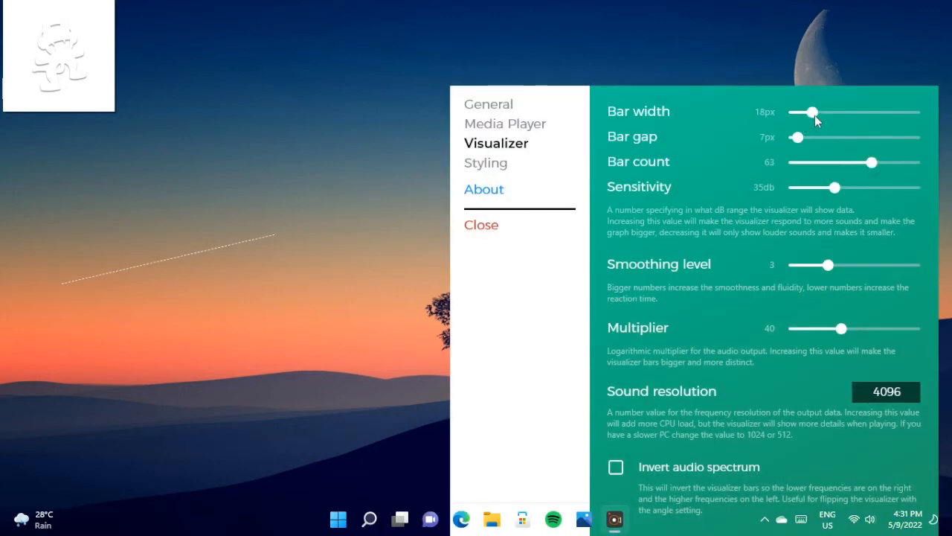
{"action": "left_click_drag", "start_coordinate": [812, 116], "coordinate": [824, 123]}
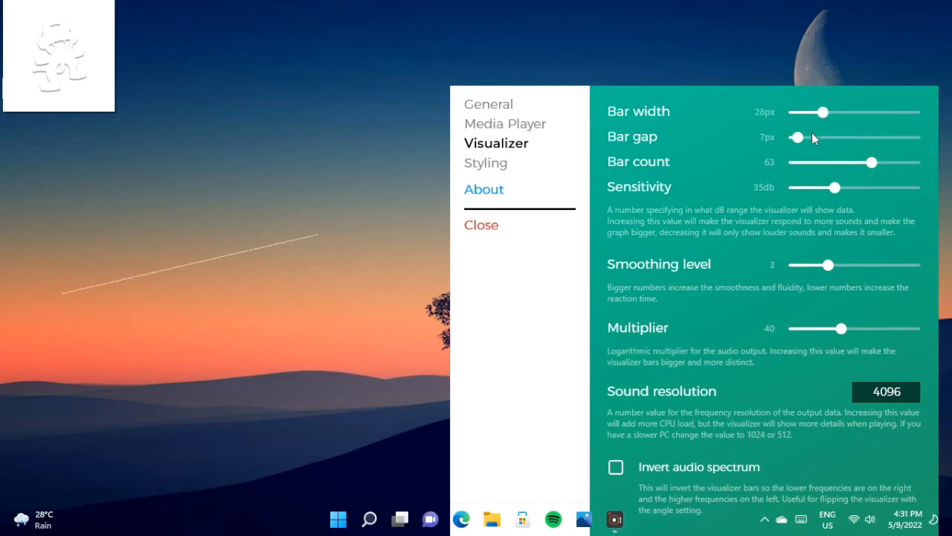
{"action": "left_click", "coordinate": [807, 113]}
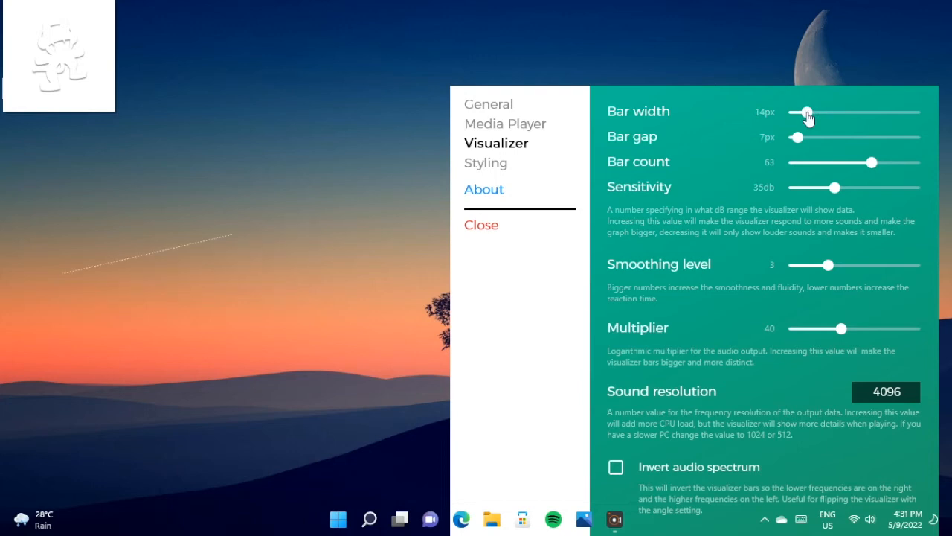
{"action": "left_click_drag", "start_coordinate": [798, 139], "coordinate": [804, 143]}
- Check the visualizer's Styling options and increase the Visualizer height in the General settings
{"action": "left_click", "coordinate": [495, 163]}
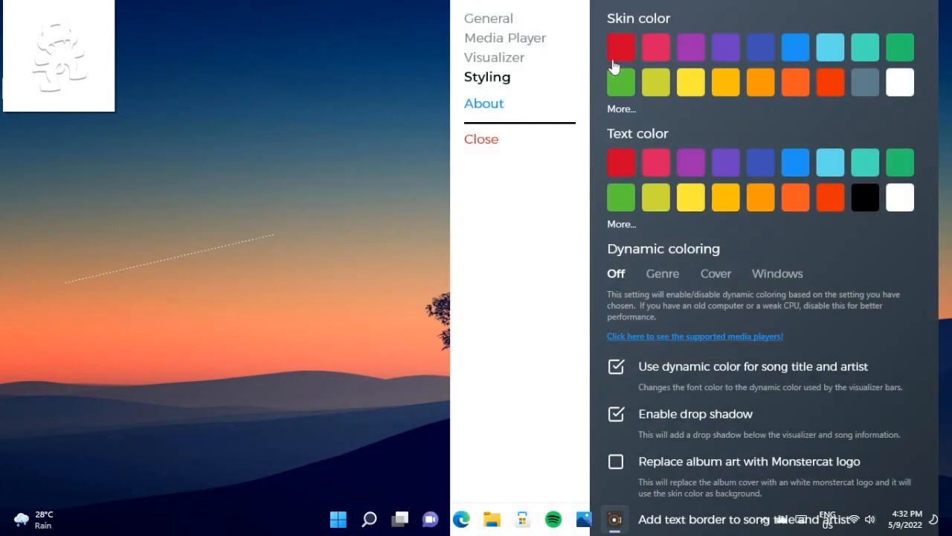
{"action": "left_click", "coordinate": [488, 24]}
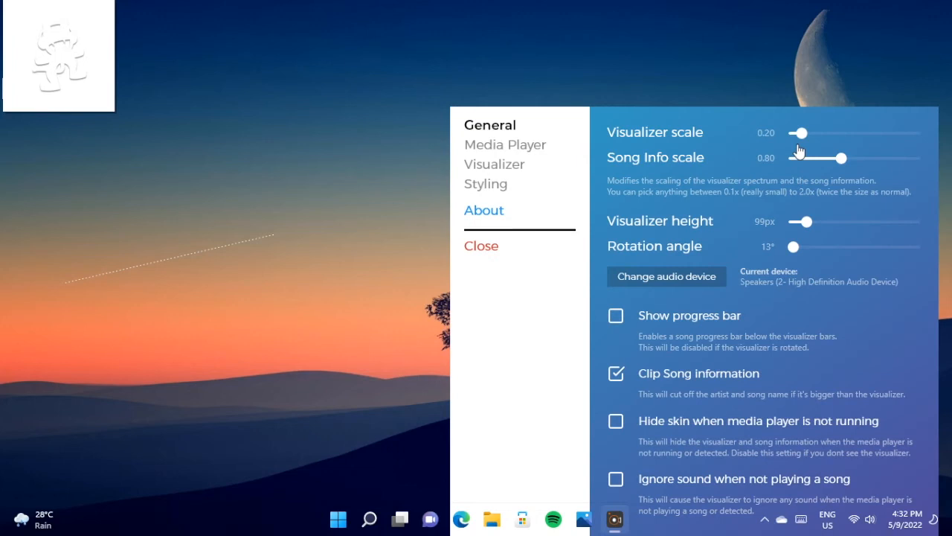
{"action": "left_click_drag", "start_coordinate": [818, 227], "coordinate": [825, 229]}
- Close the visualizer settings and move the album cover tile toward the middle of the desktop, beside the tree
{"action": "left_click", "coordinate": [501, 246]}
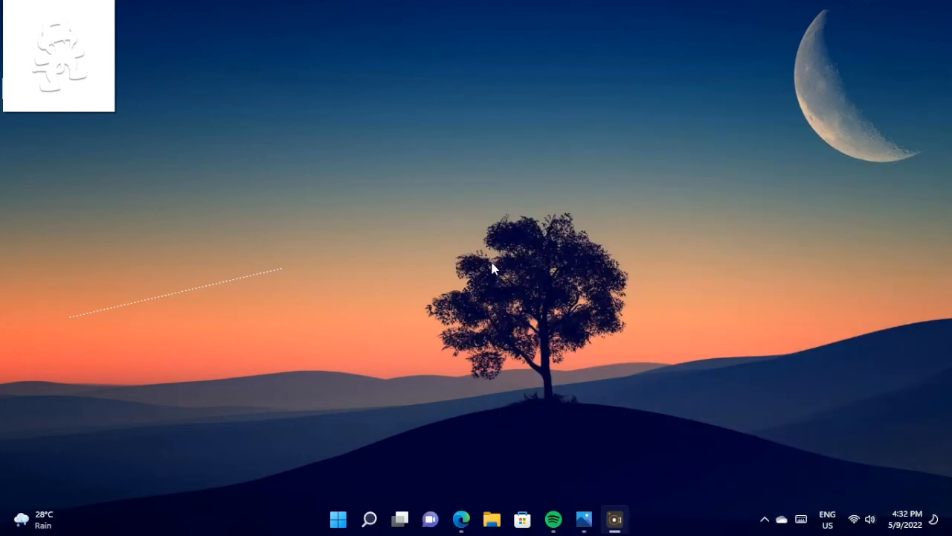
{"action": "left_click_drag", "start_coordinate": [108, 91], "coordinate": [377, 259]}
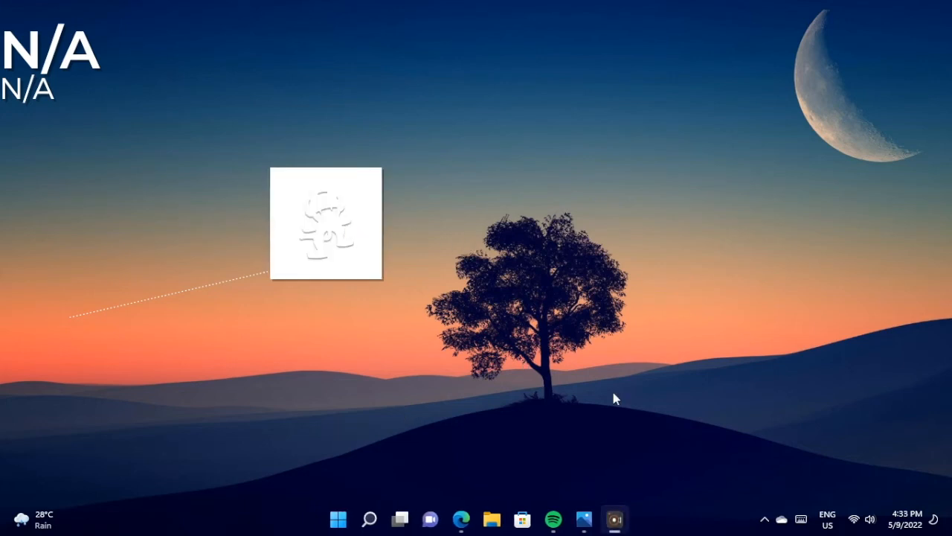
- Open the Rainmeter skin manager and select background.ini in the monstercat-visualizer Background folder
{"action": "left_click", "coordinate": [764, 520]}
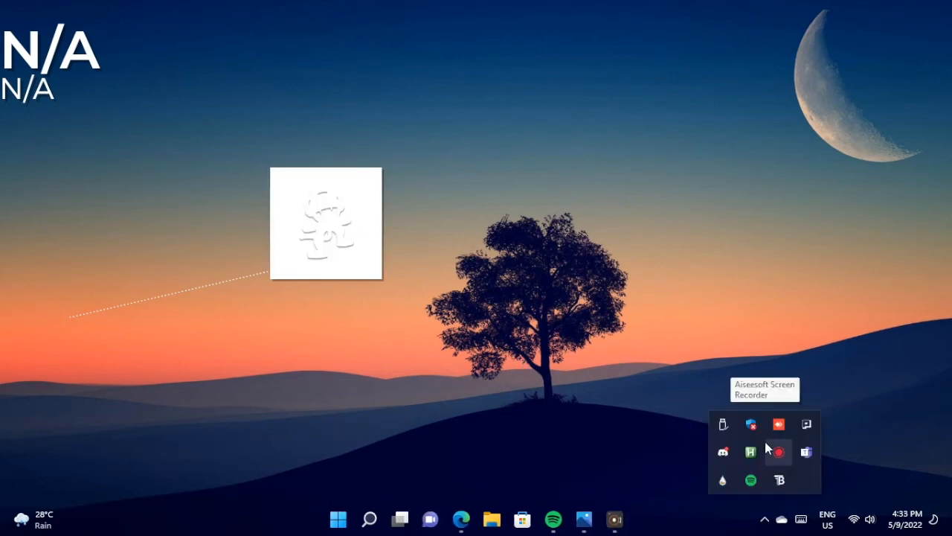
{"action": "left_click", "coordinate": [730, 489]}
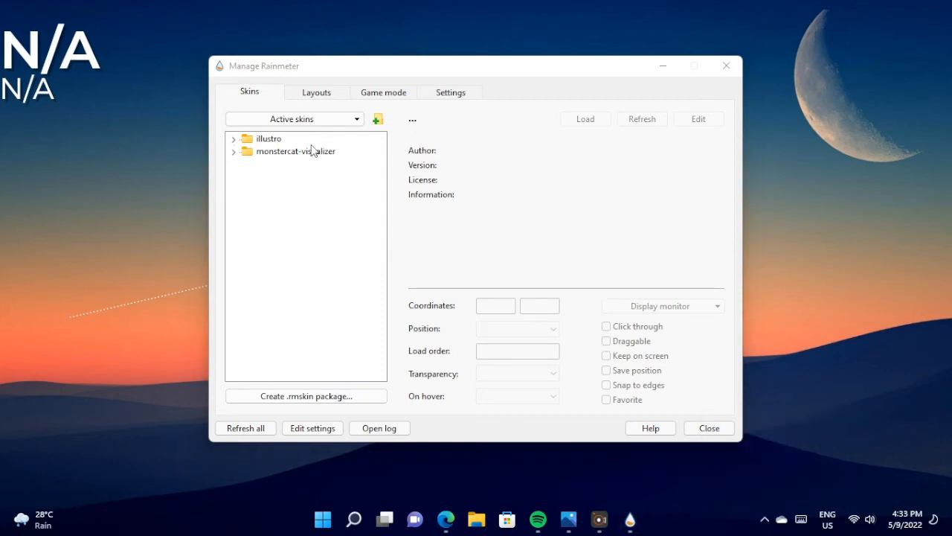
{"action": "left_click", "coordinate": [233, 151]}
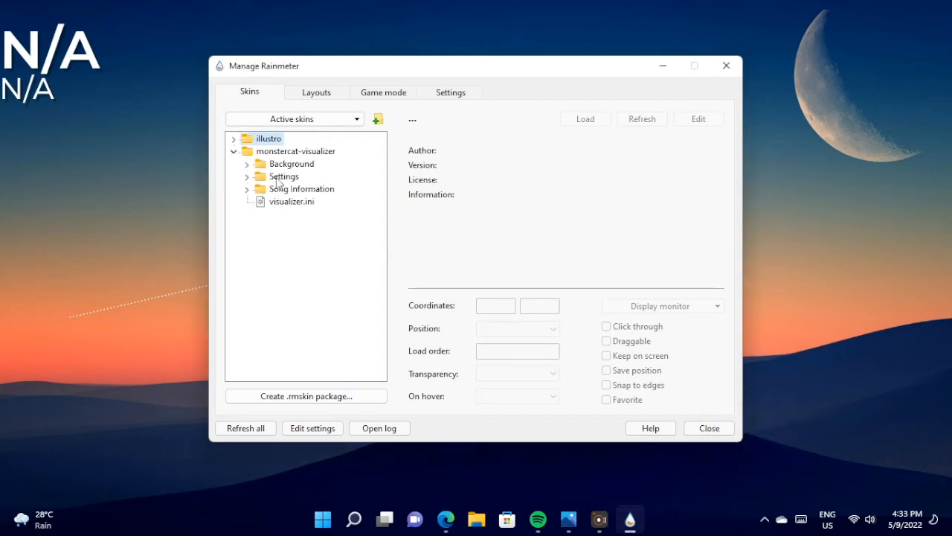
{"action": "left_click", "coordinate": [247, 165]}
{"action": "left_click", "coordinate": [280, 178]}
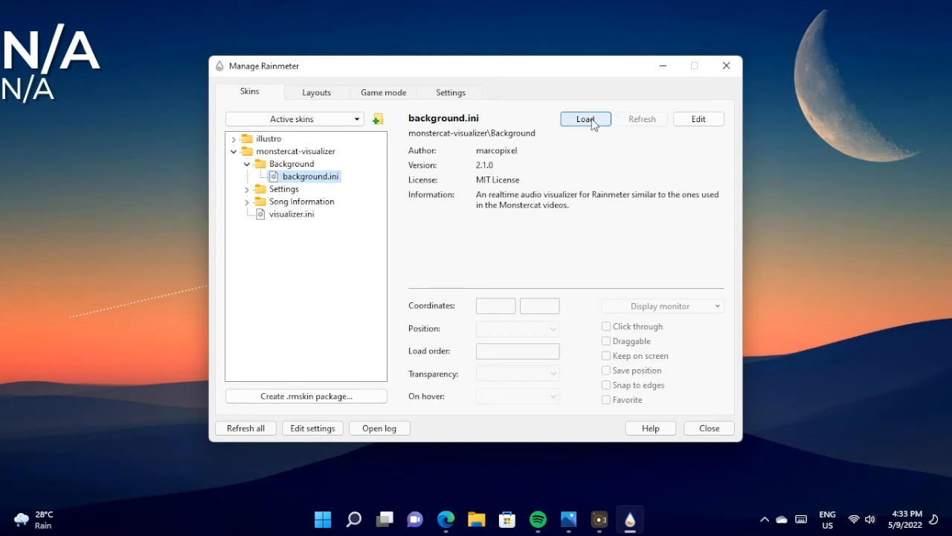
- Look through the monstercat-visualizer Settings folder, including general.ini, mediaplayer.ini, styling.ini, visualizer.ini and the misc subfolder
{"action": "left_click", "coordinate": [247, 189]}
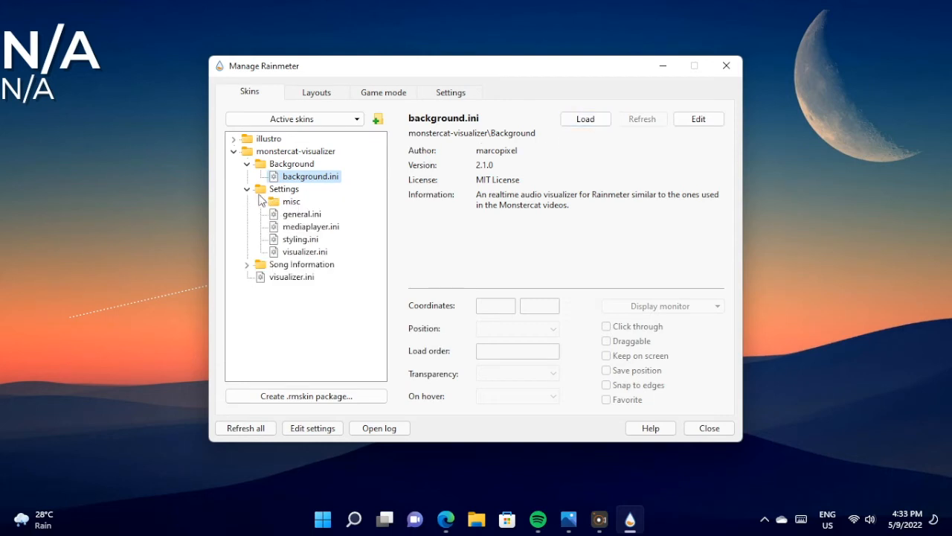
{"action": "left_click", "coordinate": [247, 163]}
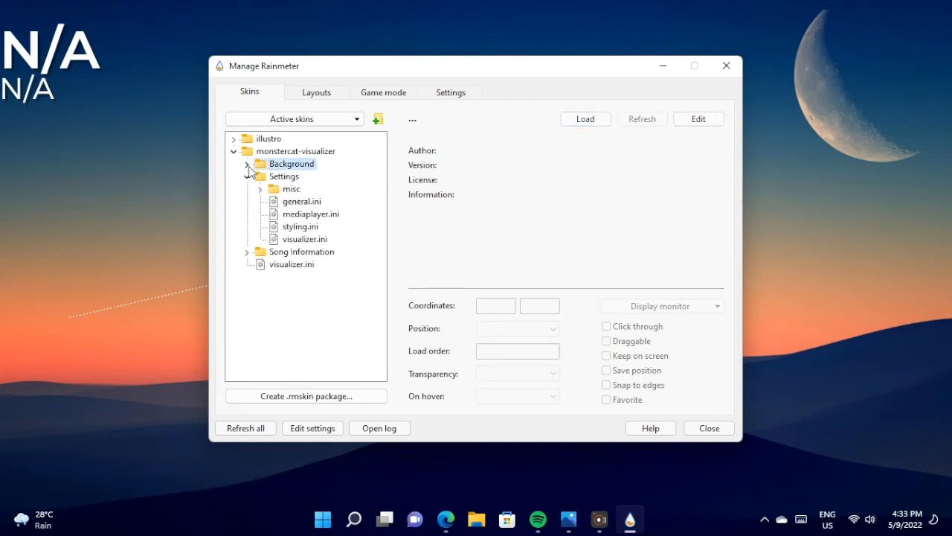
{"action": "left_click", "coordinate": [300, 193]}
{"action": "left_click", "coordinate": [302, 202]}
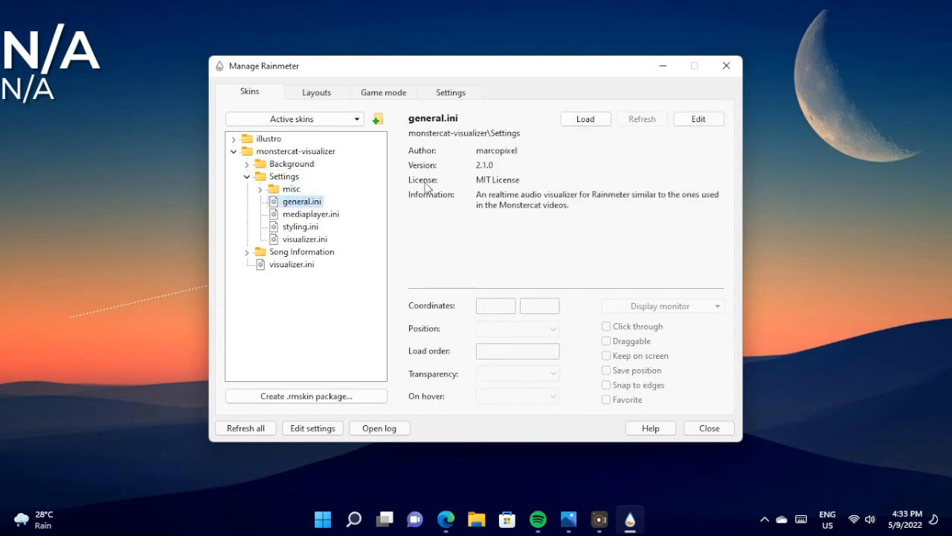
{"action": "left_click", "coordinate": [337, 217]}
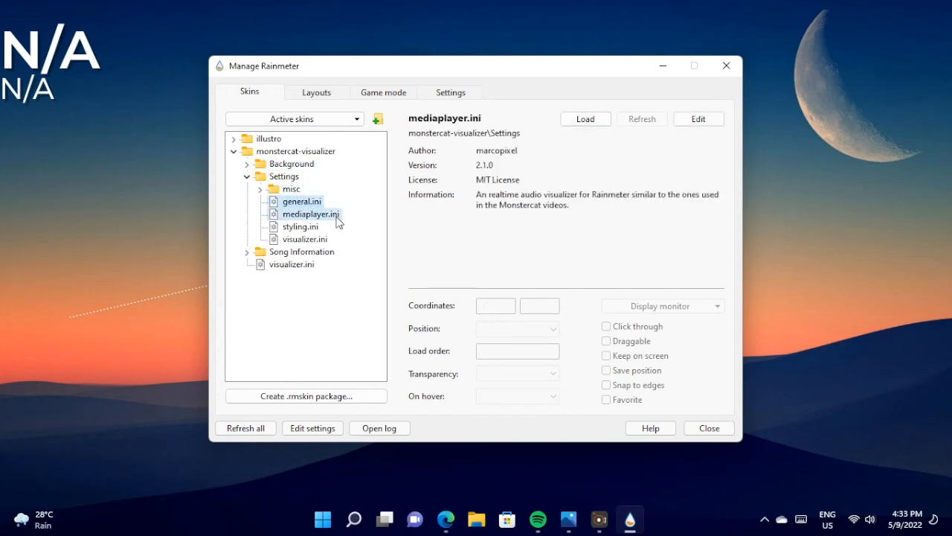
{"action": "left_click", "coordinate": [304, 230]}
{"action": "left_click", "coordinate": [308, 241]}
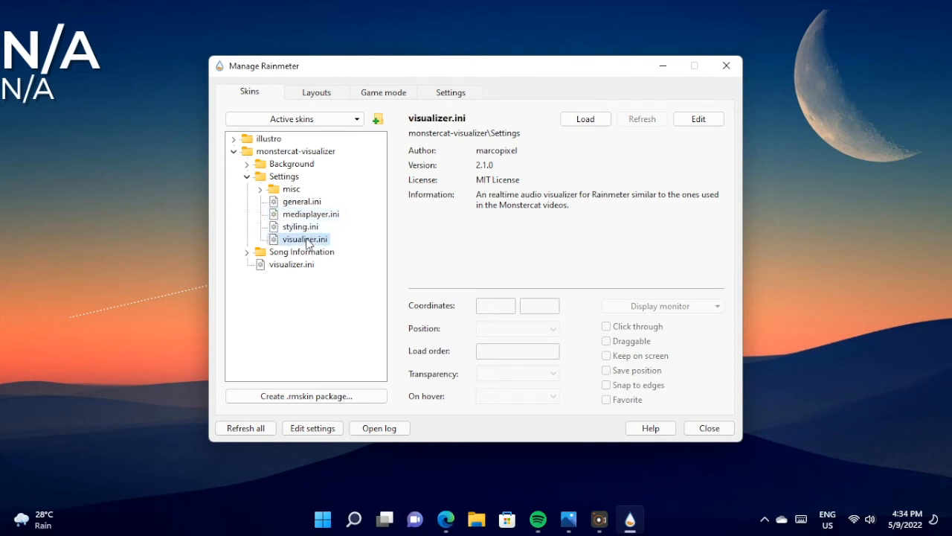
{"action": "left_click", "coordinate": [260, 189]}
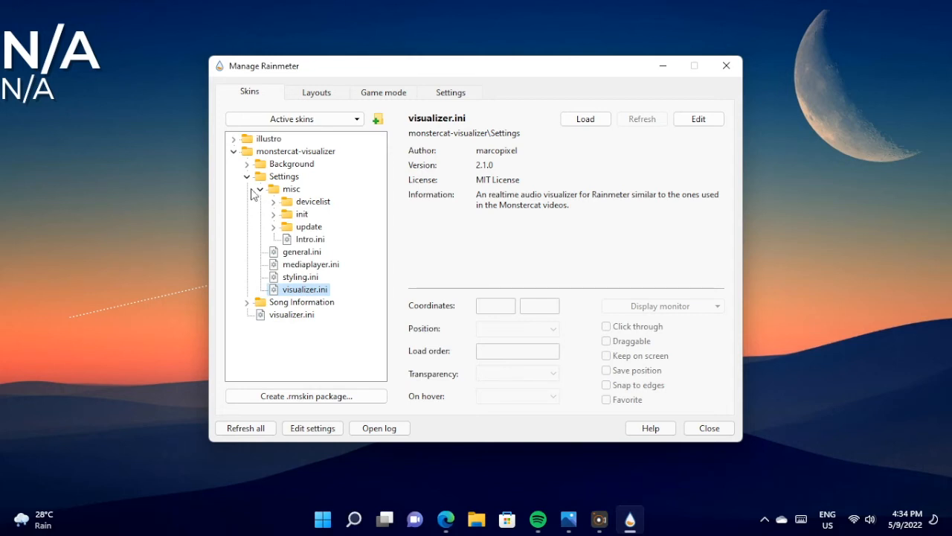
{"action": "left_click", "coordinate": [259, 189]}
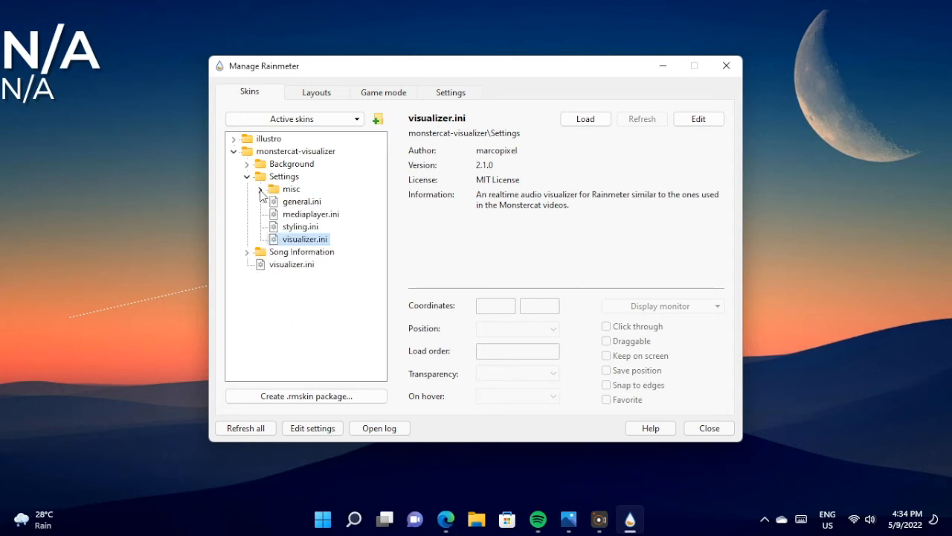
- Try to load the Left.ini skin from the monstercat-visualizer Song Information folder
{"action": "left_click", "coordinate": [247, 252]}
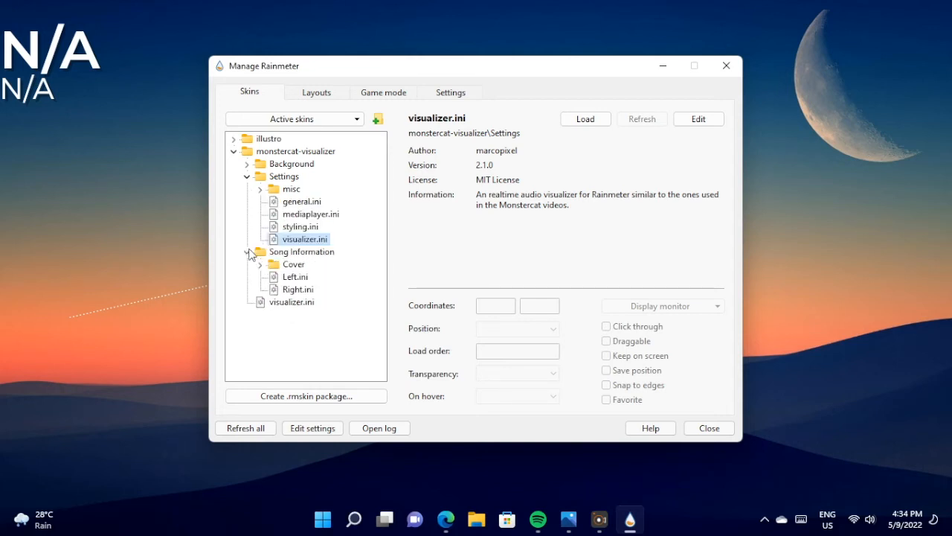
{"action": "left_click", "coordinate": [294, 278]}
{"action": "left_click", "coordinate": [582, 120]}
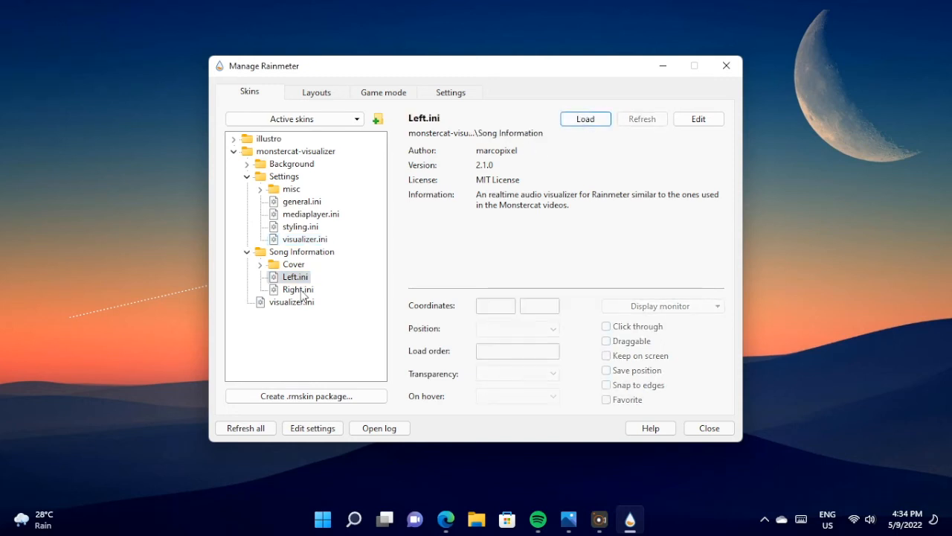
- Try out the Right.ini skin from the monstercat-visualizer Song Information folder, and unload it again
{"action": "left_click", "coordinate": [297, 290]}
{"action": "left_click", "coordinate": [586, 120]}
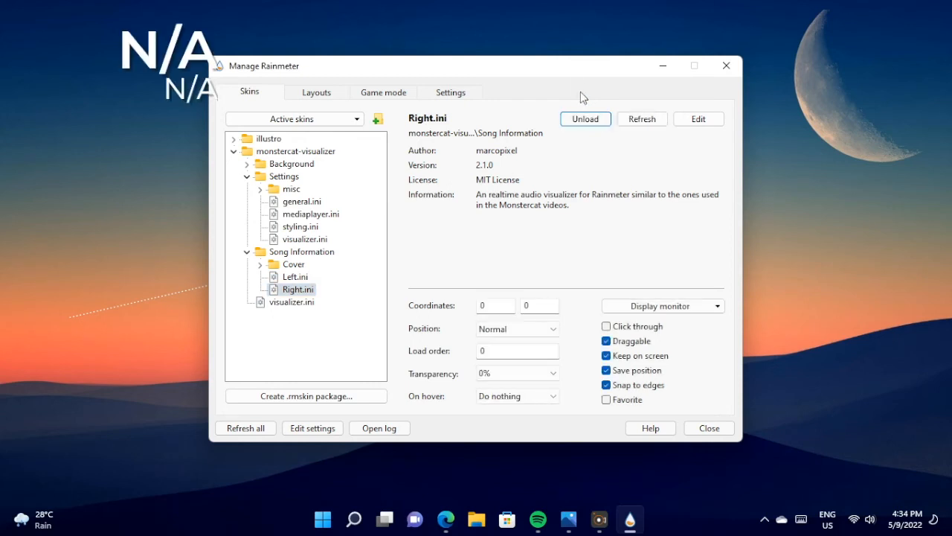
{"action": "left_click", "coordinate": [580, 121]}
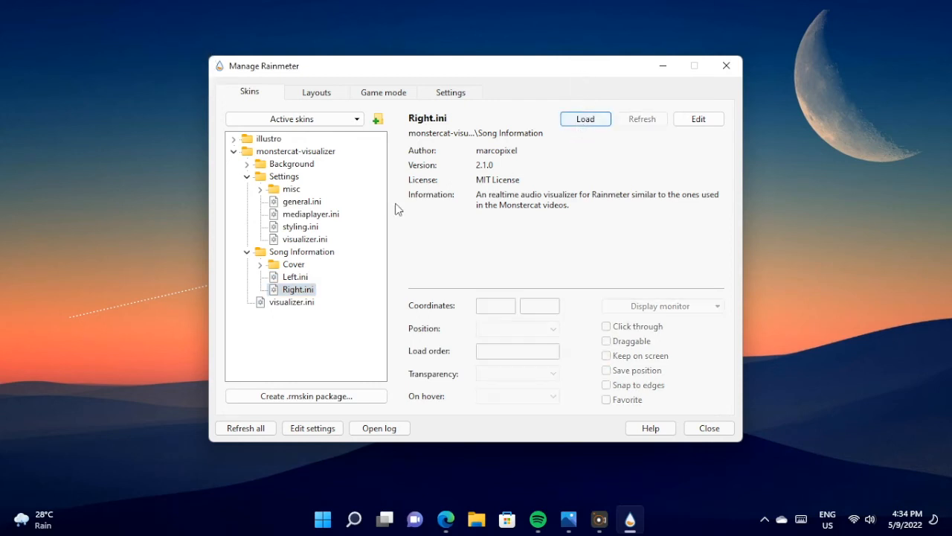
{"action": "left_click", "coordinate": [247, 252]}
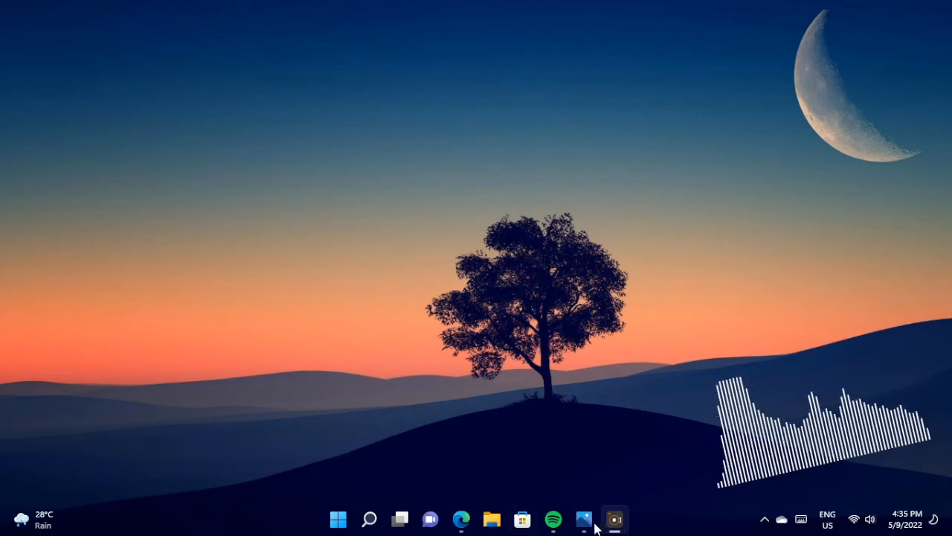
- Switch to Spotify, resume playback of the current song and minimize the window to reveal the desktop
{"action": "left_click", "coordinate": [563, 525]}
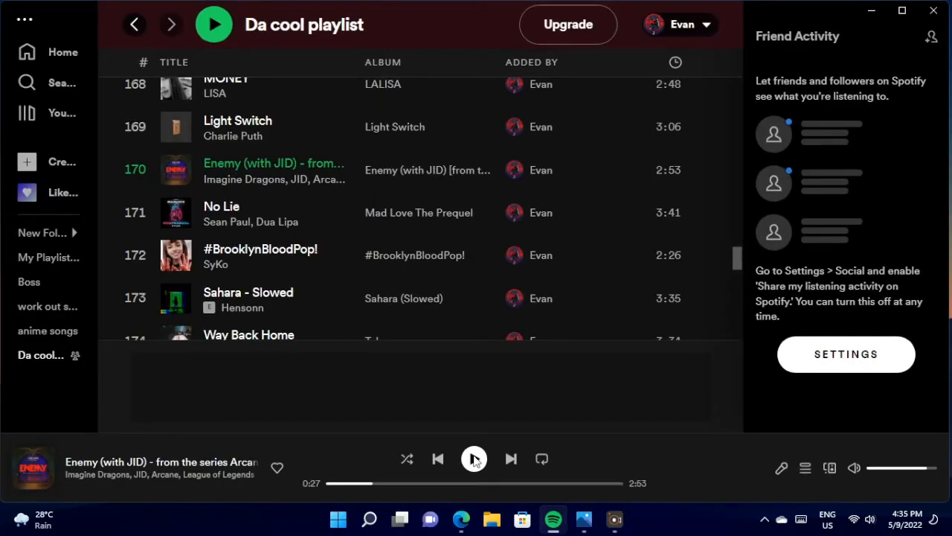
{"action": "left_click", "coordinate": [474, 459]}
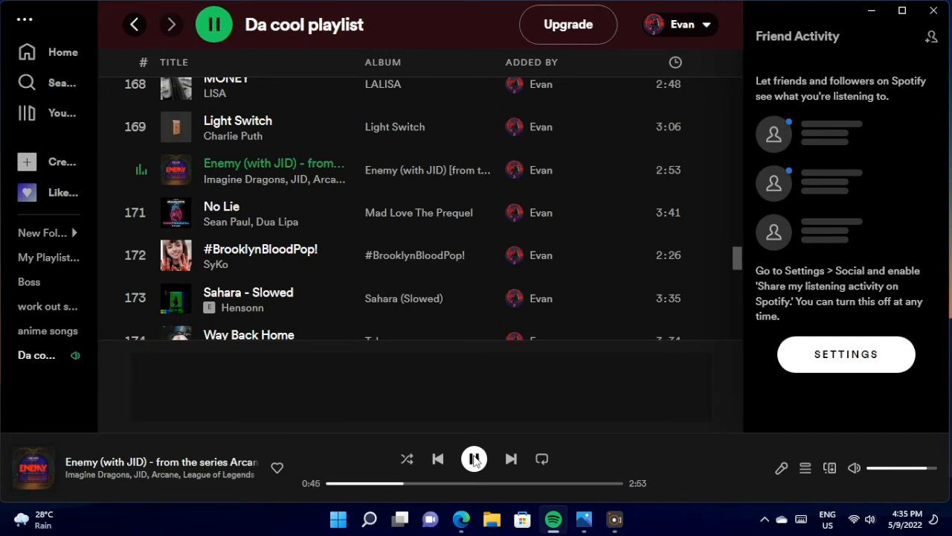
{"action": "left_click", "coordinate": [871, 10]}
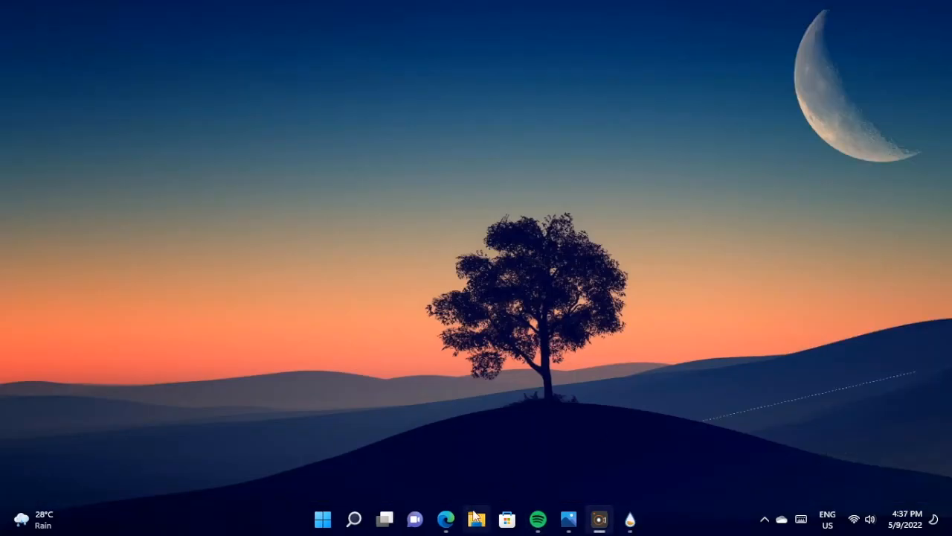
- Install the Mond skin package from the Downloads folder with its included layout applied, and minimize the folder window
{"action": "left_click", "coordinate": [476, 519]}
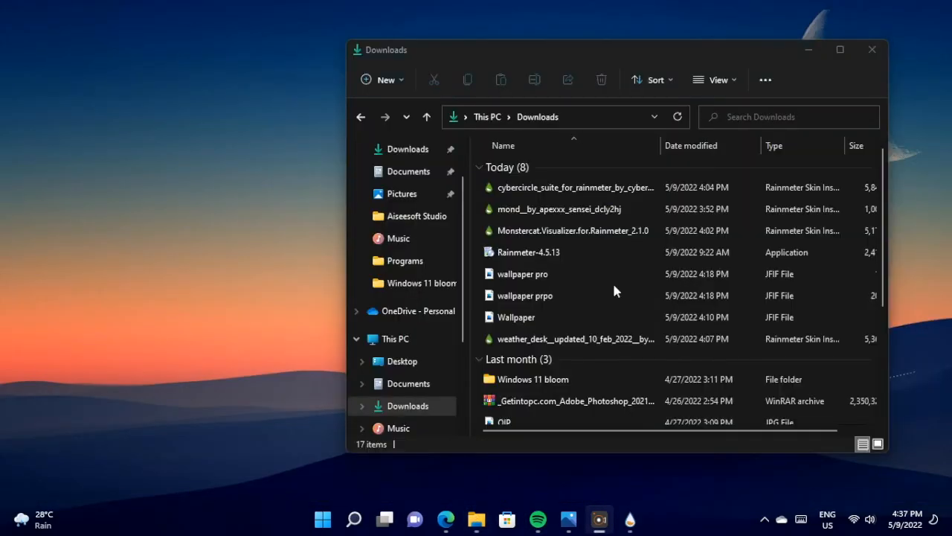
{"action": "left_click", "coordinate": [547, 201]}
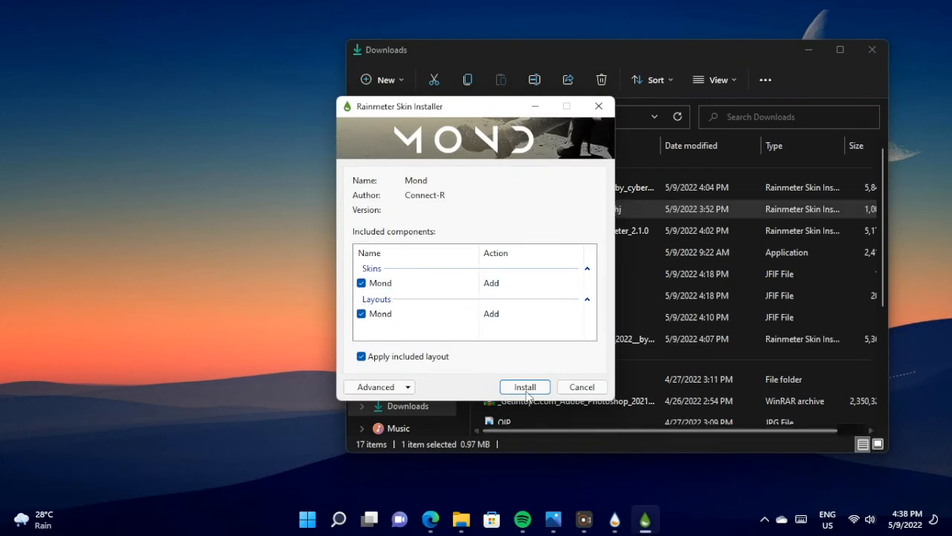
{"action": "left_click", "coordinate": [526, 388]}
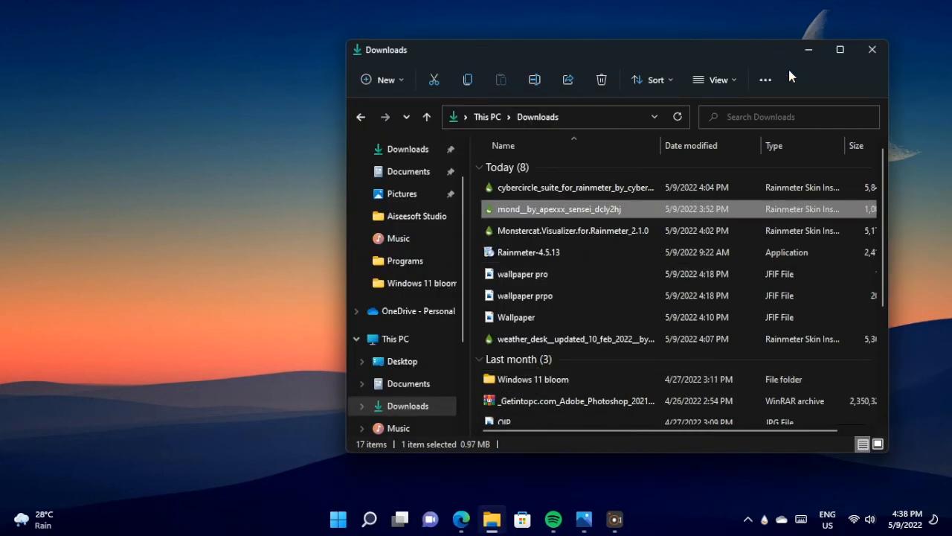
{"action": "left_click", "coordinate": [817, 50]}
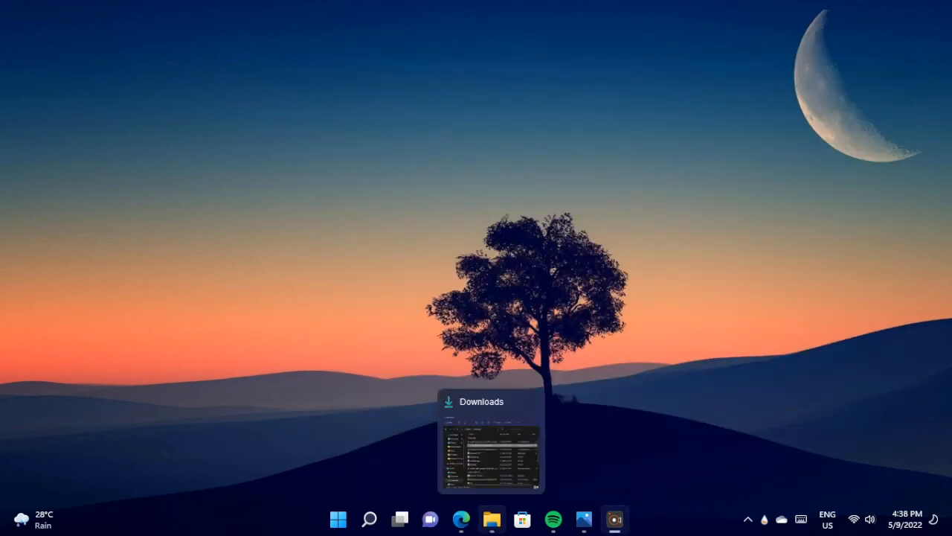
{"action": "left_click", "coordinate": [489, 530]}
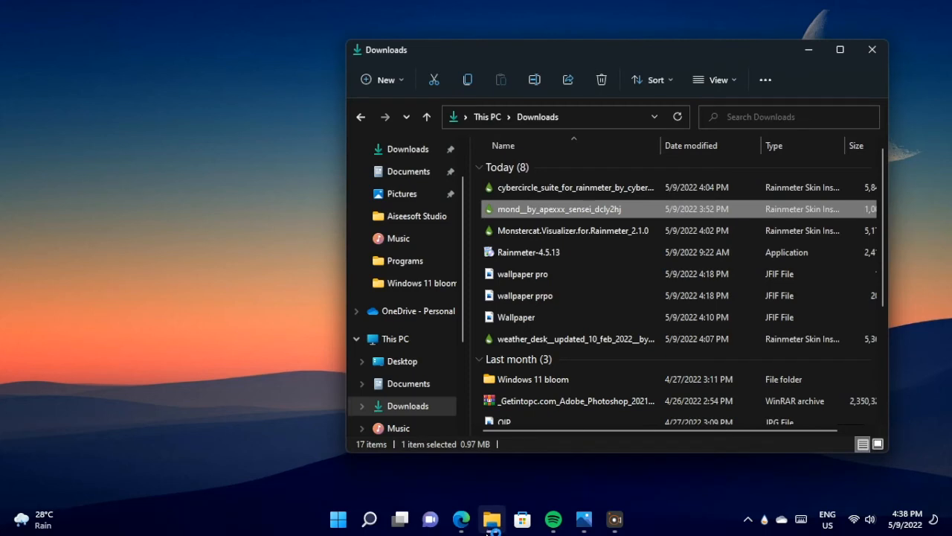
{"action": "left_click", "coordinate": [491, 529]}
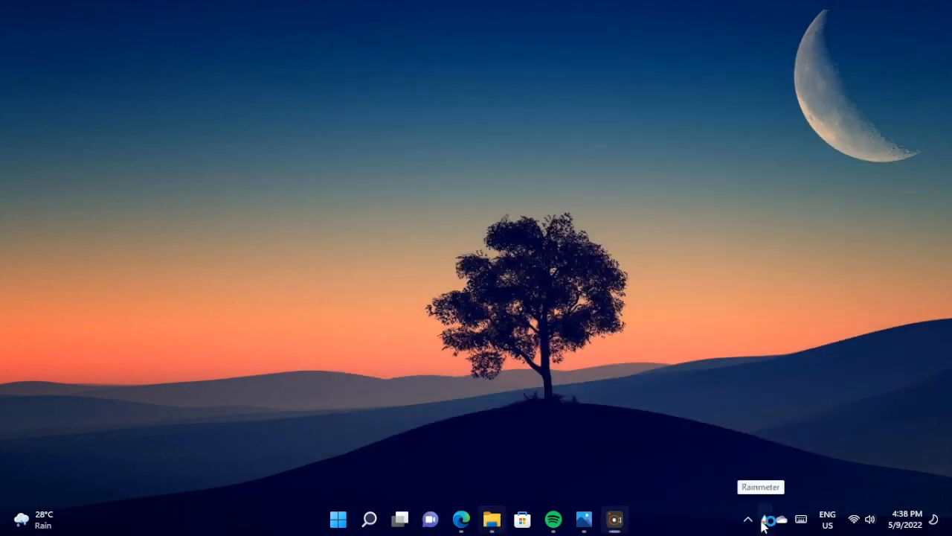
- Clear the Rainmeter manager off the desktop, and move the Mond settings panel to the left edge and the weekday clock above the tree
{"action": "left_click", "coordinate": [762, 523]}
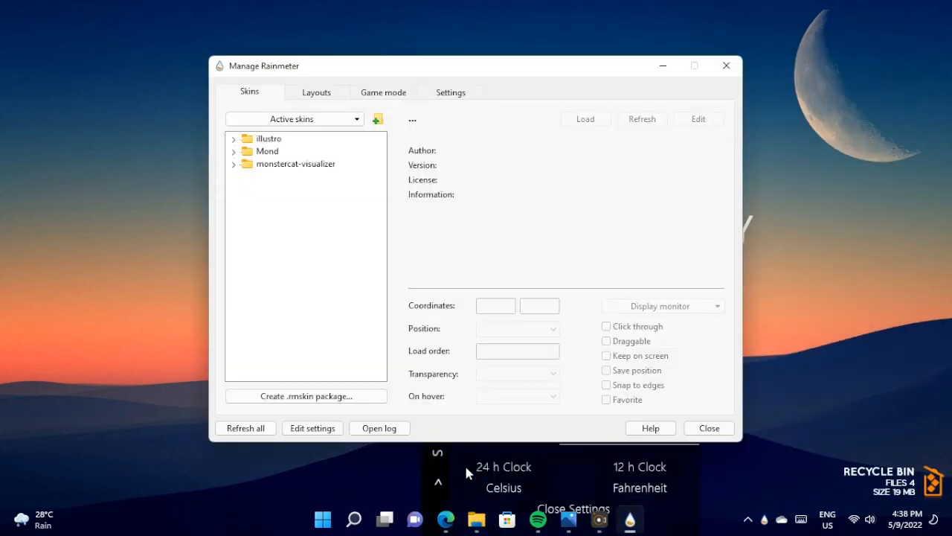
{"action": "left_click", "coordinate": [663, 65]}
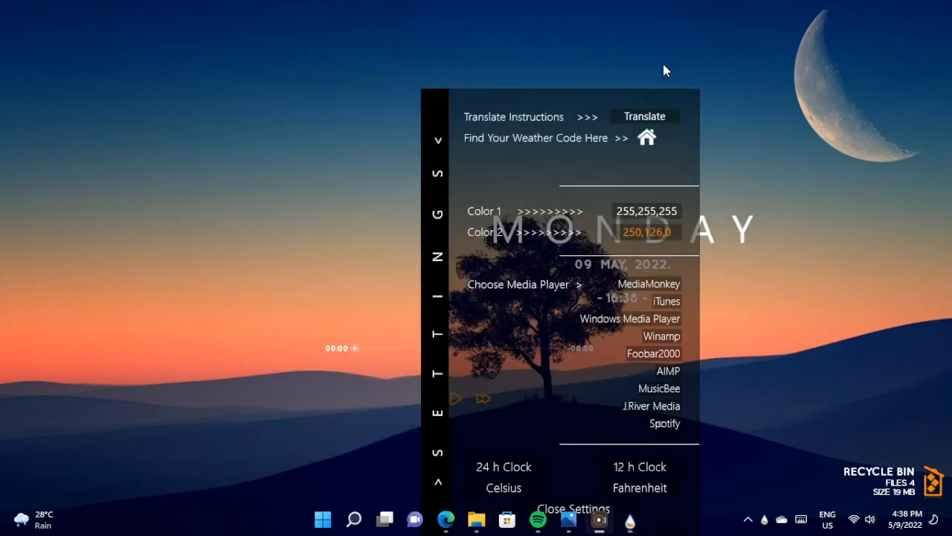
{"action": "left_click_drag", "start_coordinate": [543, 143], "coordinate": [128, 123]}
{"action": "left_click_drag", "start_coordinate": [704, 223], "coordinate": [558, 111]}
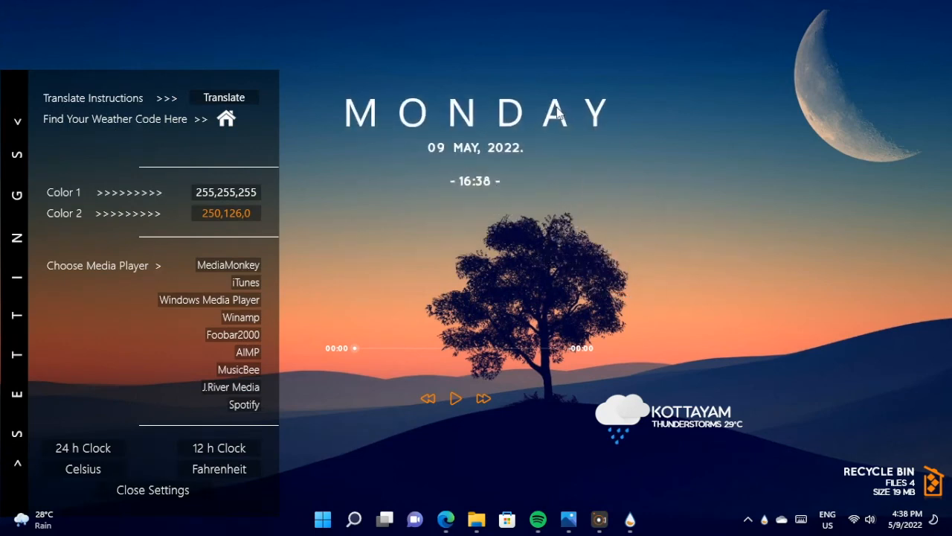
- Unload the Mond weather skin and the Mond music player skin from the desktop
{"action": "left_click_drag", "start_coordinate": [648, 413], "coordinate": [765, 259]}
{"action": "right_click", "coordinate": [765, 259]}
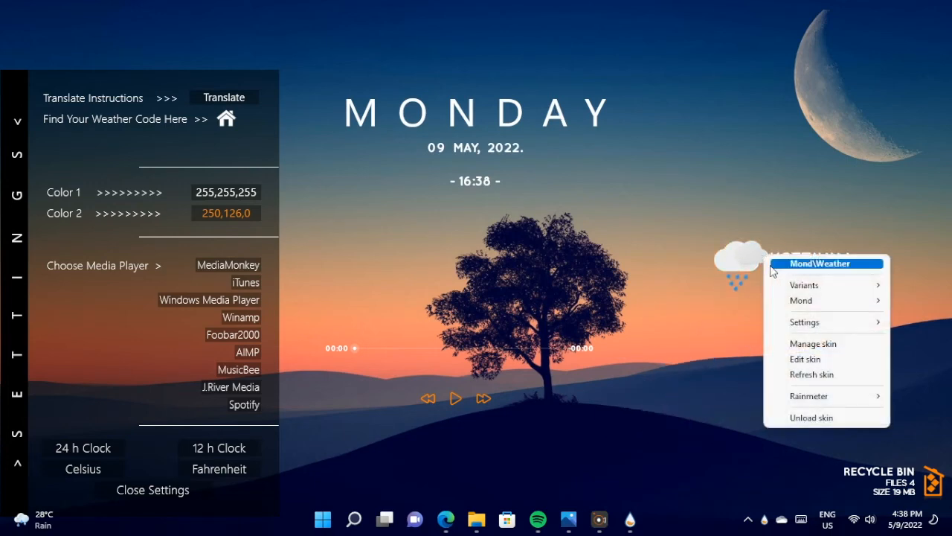
{"action": "left_click", "coordinate": [804, 417]}
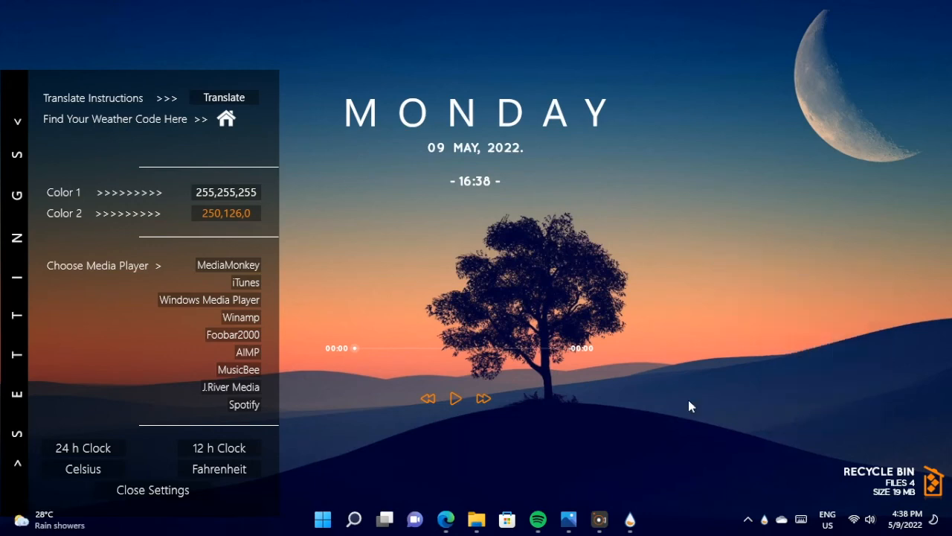
{"action": "right_click", "coordinate": [500, 348]}
{"action": "left_click", "coordinate": [521, 334]}
- Close the Mond settings panel and reposition the weekday clock directly above the tree
{"action": "left_click_drag", "start_coordinate": [497, 117], "coordinate": [562, 159]}
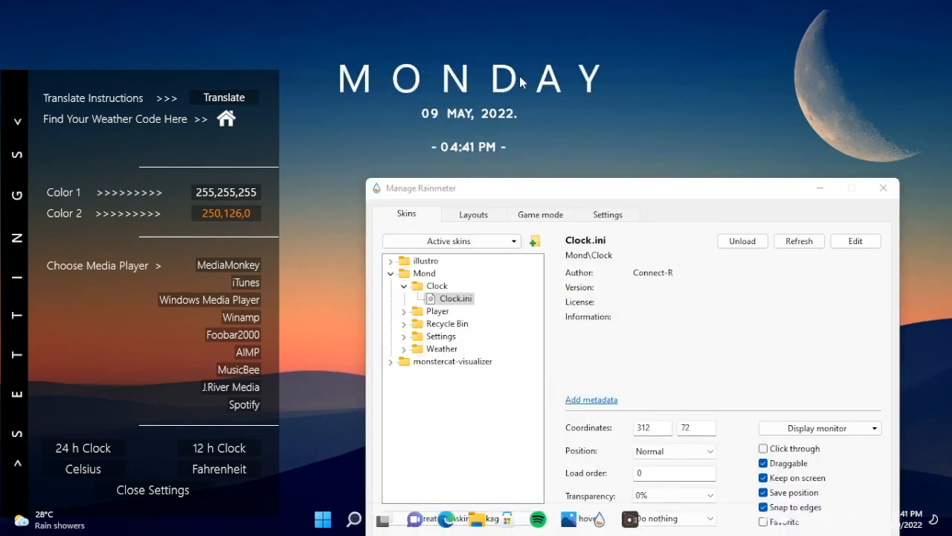
{"action": "left_click_drag", "start_coordinate": [466, 40], "coordinate": [544, 85]}
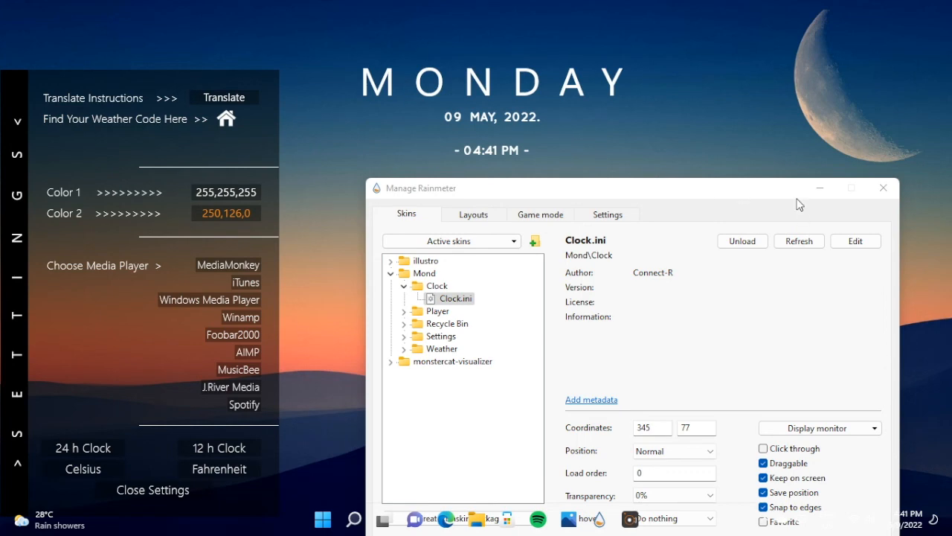
{"action": "left_click", "coordinate": [822, 189]}
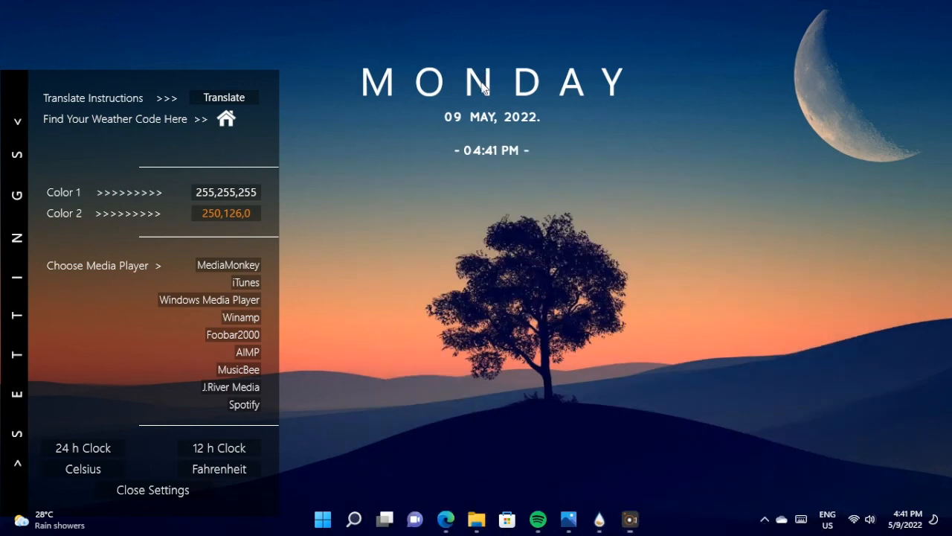
{"action": "left_click_drag", "start_coordinate": [482, 73], "coordinate": [482, 113]}
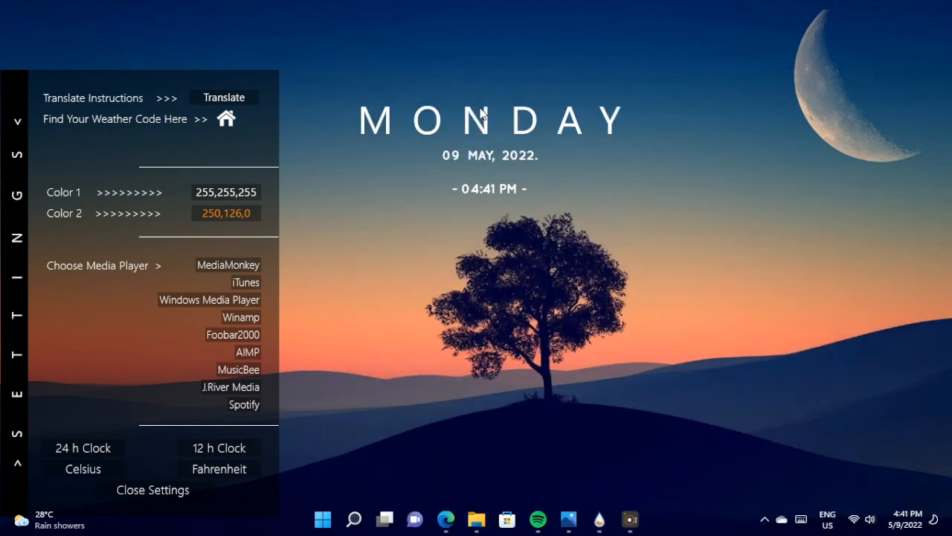
{"action": "left_click", "coordinate": [145, 490]}
{"action": "left_click_drag", "start_coordinate": [509, 120], "coordinate": [529, 143]}
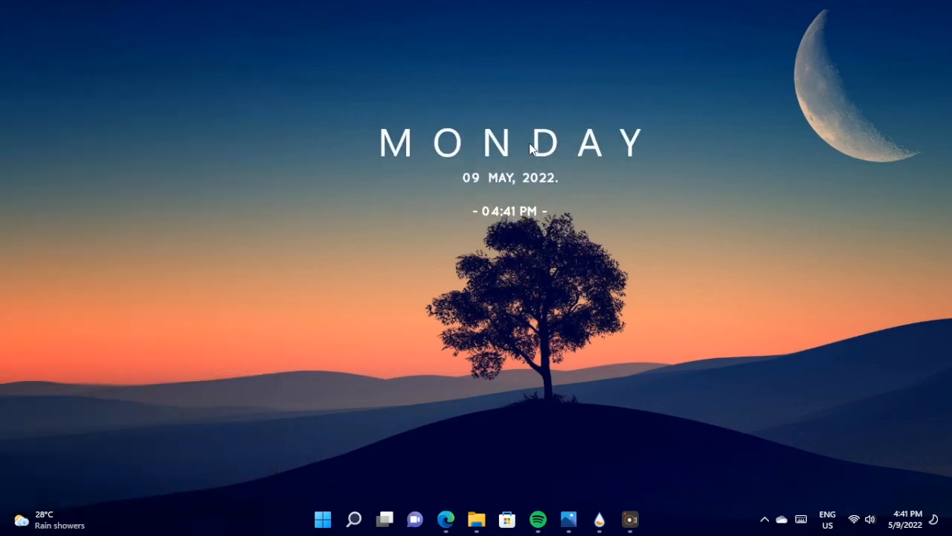
- Install the CyberCircle Suite skin package from the Downloads folder and minimize the folder window
{"action": "left_click", "coordinate": [477, 519]}
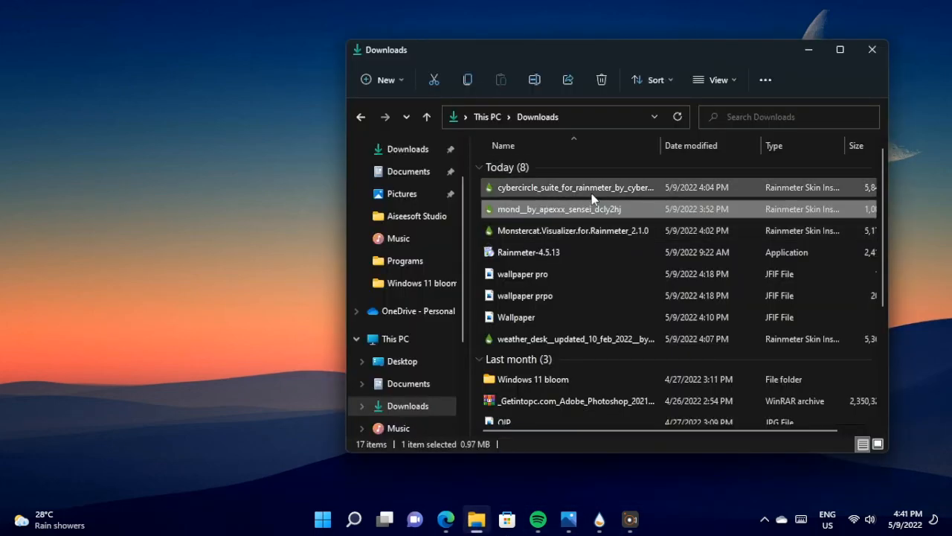
{"action": "left_click", "coordinate": [593, 197]}
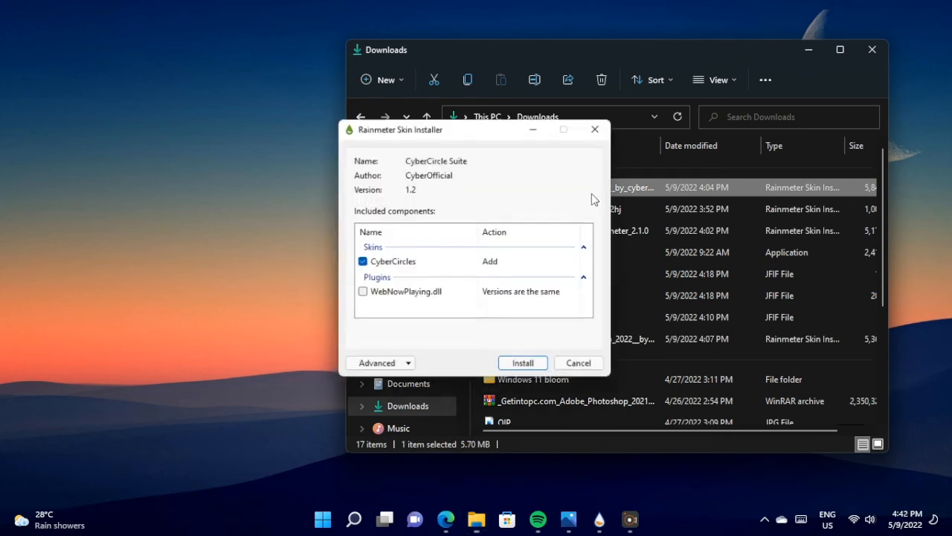
{"action": "left_click", "coordinate": [526, 367]}
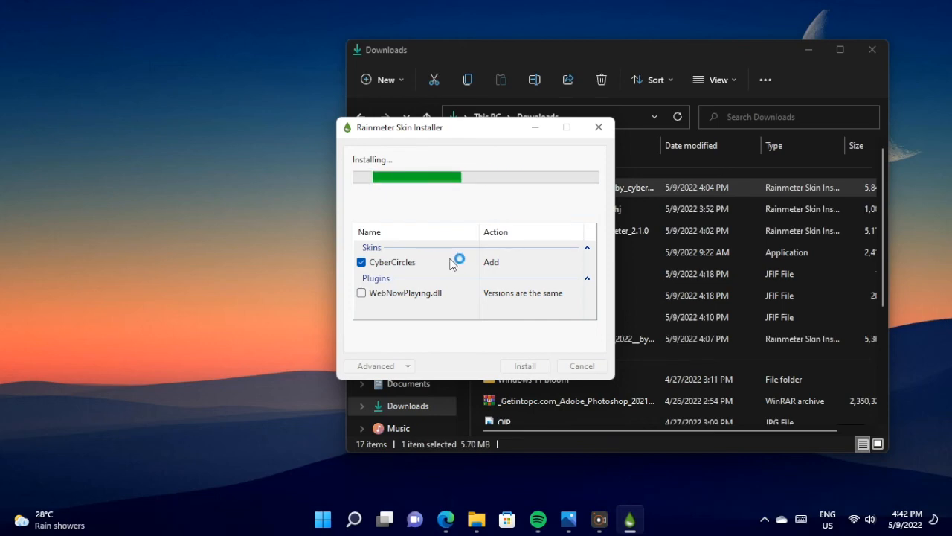
{"action": "left_click", "coordinate": [809, 50]}
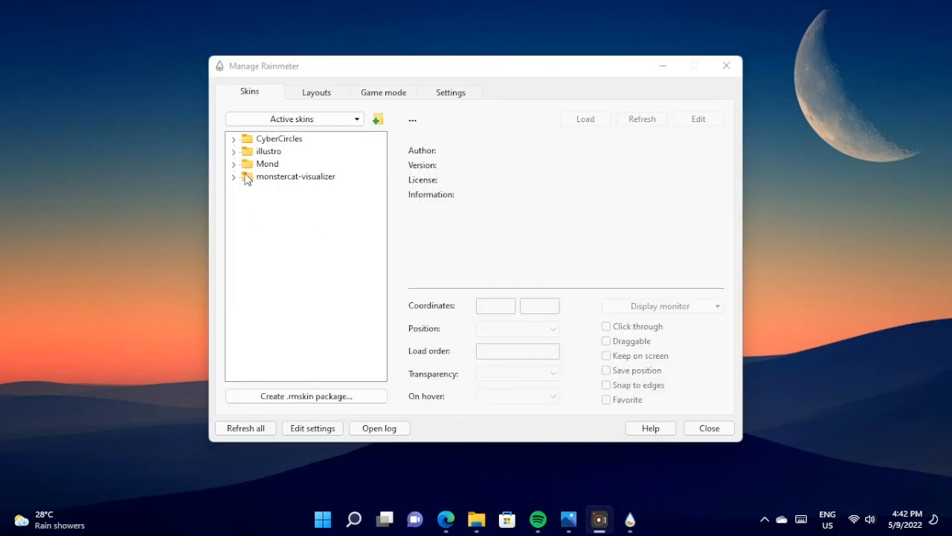
- Load the Clock.ini skin from the CyberCircles Clock folder
{"action": "left_click", "coordinate": [237, 138]}
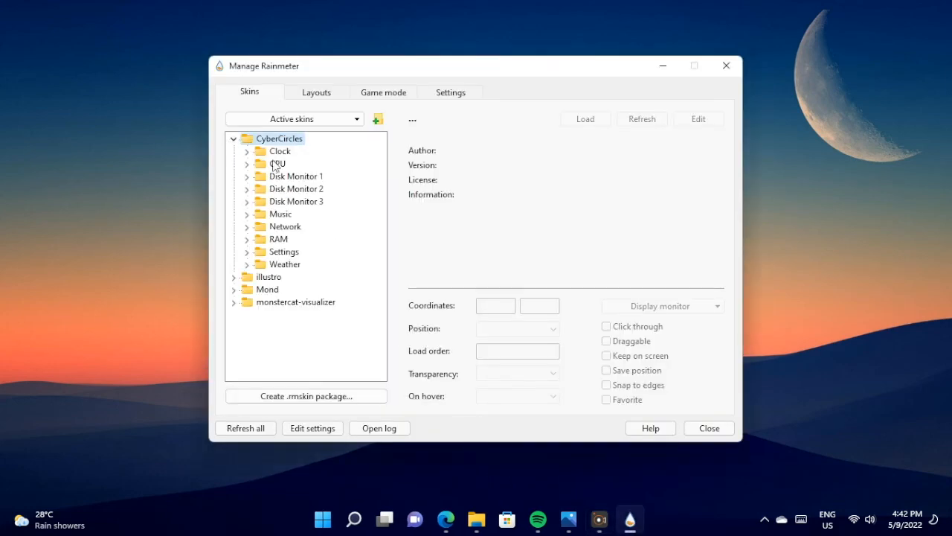
{"action": "left_click", "coordinate": [246, 151]}
{"action": "left_click", "coordinate": [294, 164]}
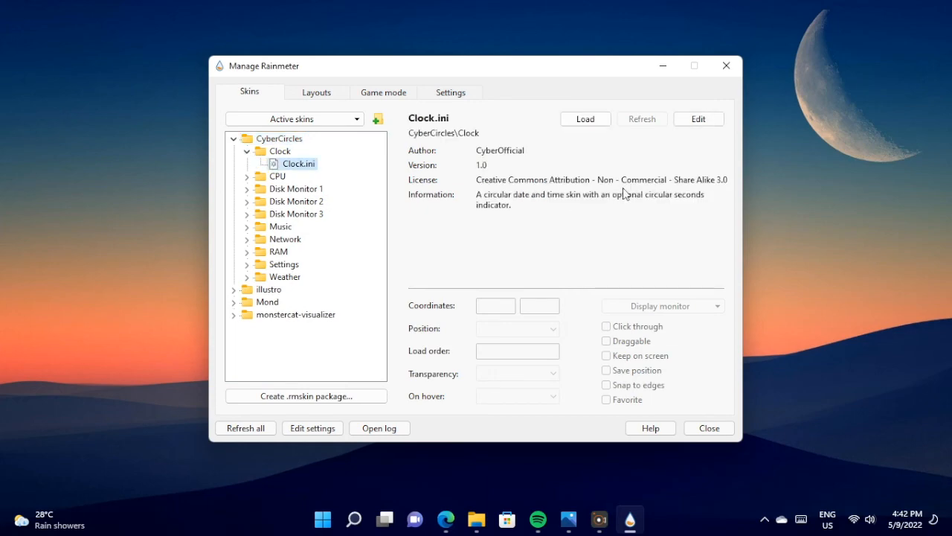
{"action": "left_click", "coordinate": [577, 123]}
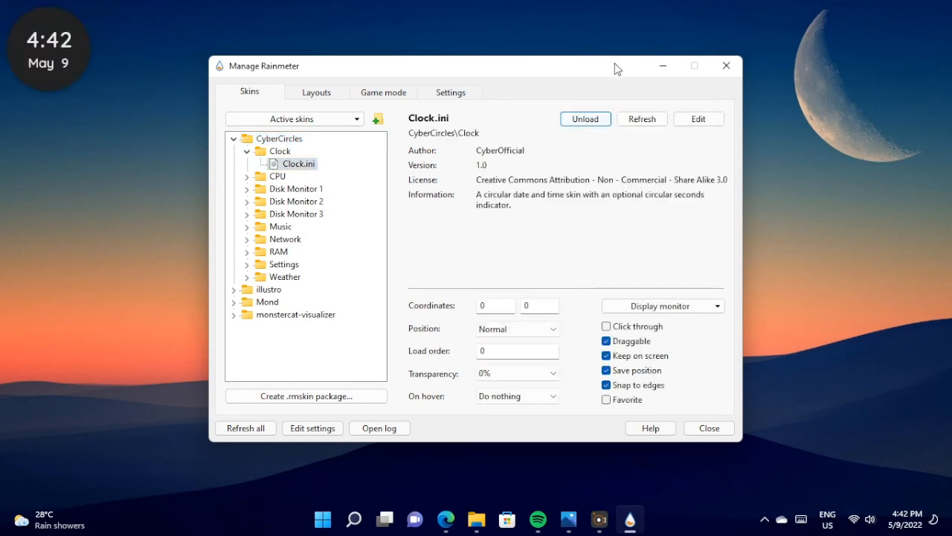
- Shift the manager window lower and move the circular clock to the upper-right area of the desktop, beside the moon
{"action": "left_click_drag", "start_coordinate": [615, 68], "coordinate": [651, 190]}
{"action": "left_click_drag", "start_coordinate": [79, 40], "coordinate": [906, 211]}
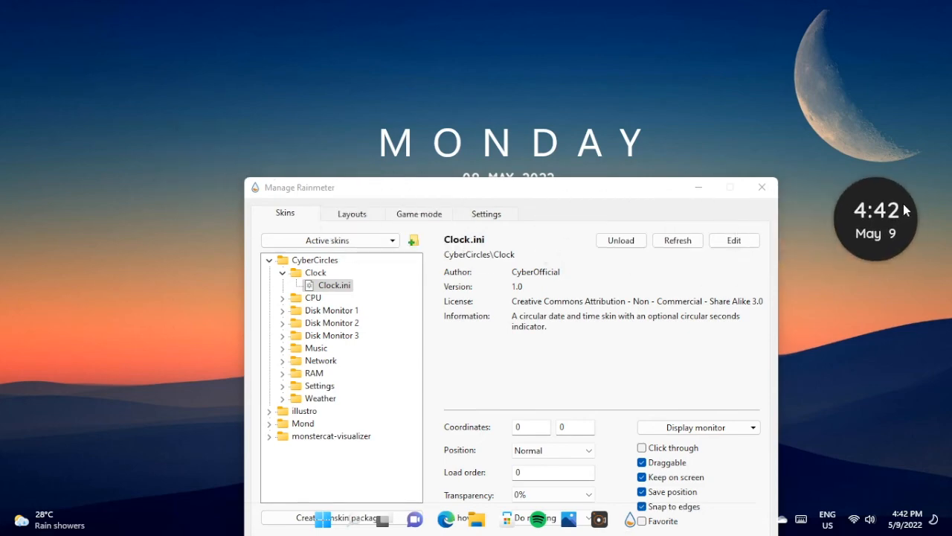
{"action": "left_click_drag", "start_coordinate": [623, 186], "coordinate": [627, 120]}
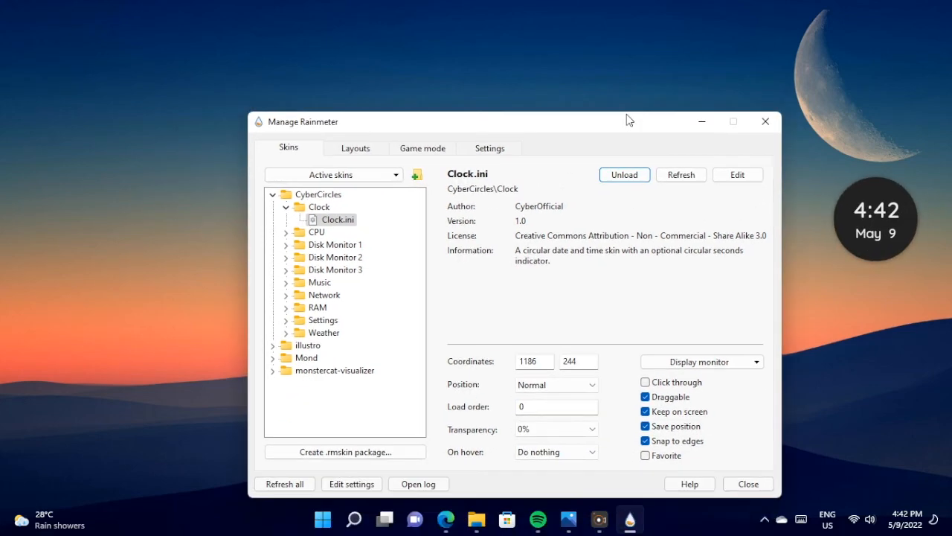
{"action": "left_click_drag", "start_coordinate": [850, 223], "coordinate": [870, 64]}
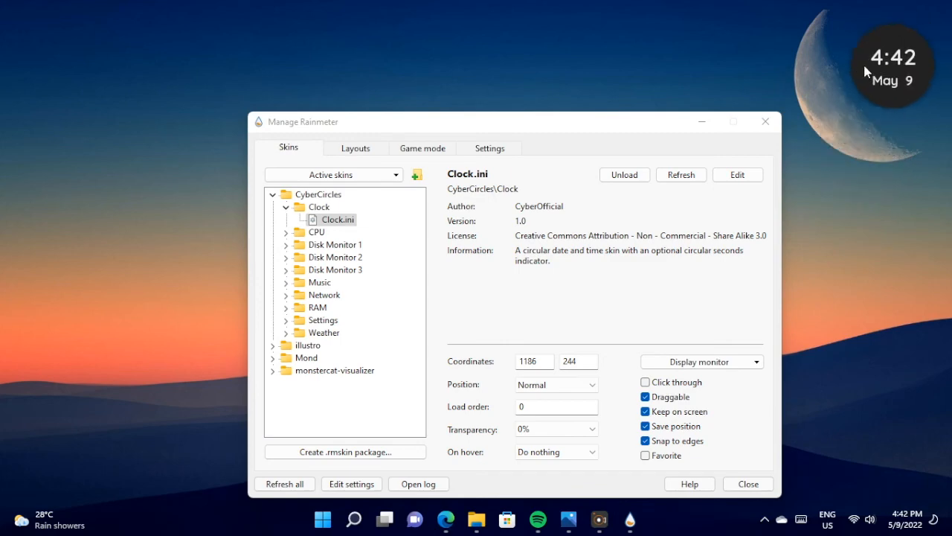
- Set the circular clock's position mode to On desktop and move it to the desktop's left side, at about 16, 391
{"action": "left_click", "coordinate": [588, 384]}
{"action": "left_click", "coordinate": [571, 396]}
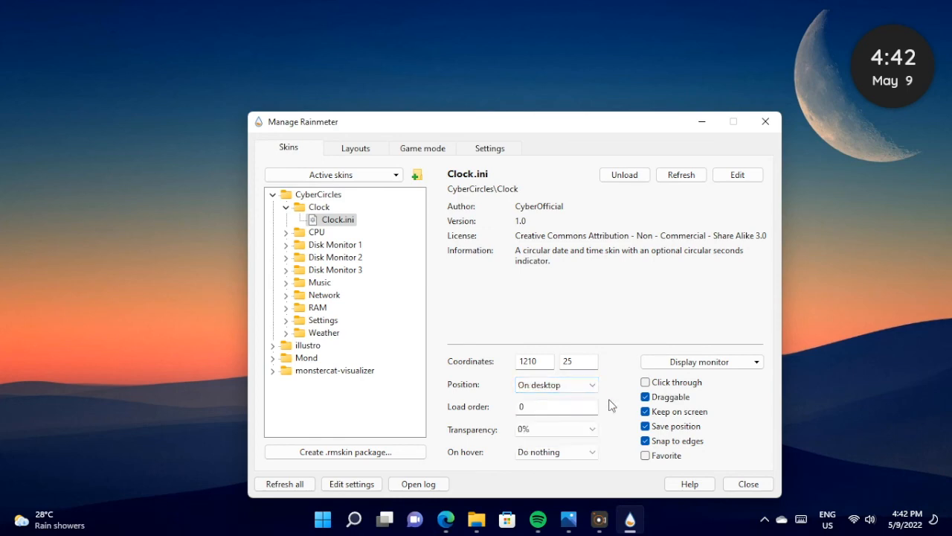
{"action": "left_click_drag", "start_coordinate": [906, 101], "coordinate": [876, 74]}
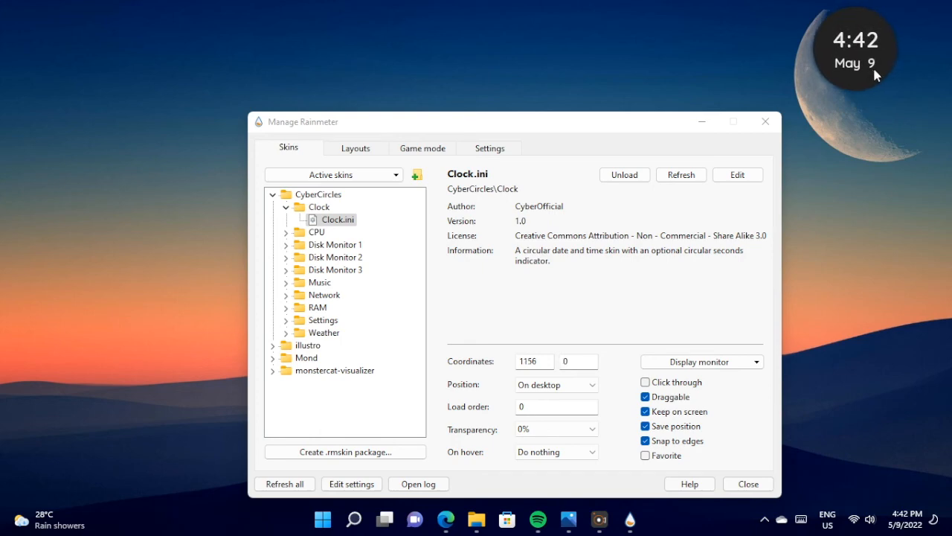
{"action": "left_click_drag", "start_coordinate": [866, 71], "coordinate": [81, 348]}
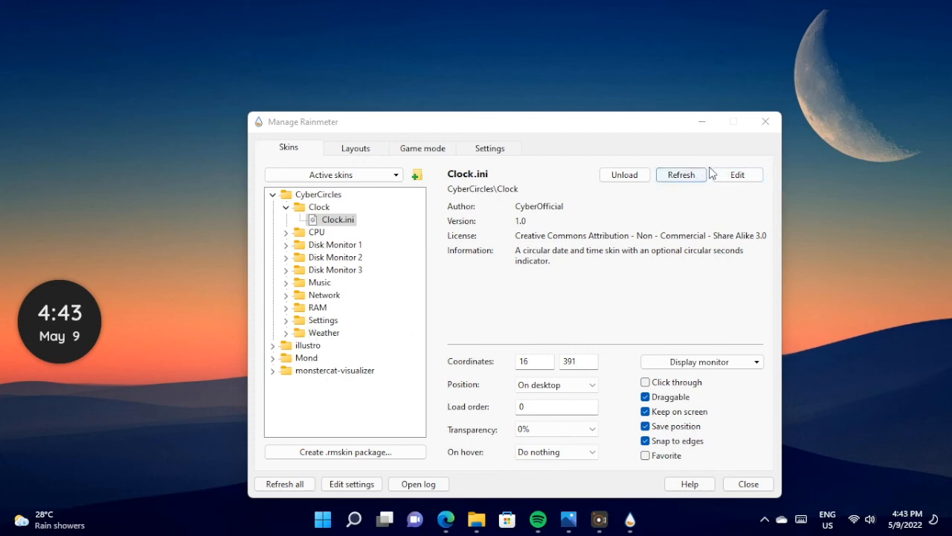
- Minimize the manager window and install the WeatherDesk skin package from the Downloads folder, with its included skins loaded
{"action": "left_click", "coordinate": [701, 122]}
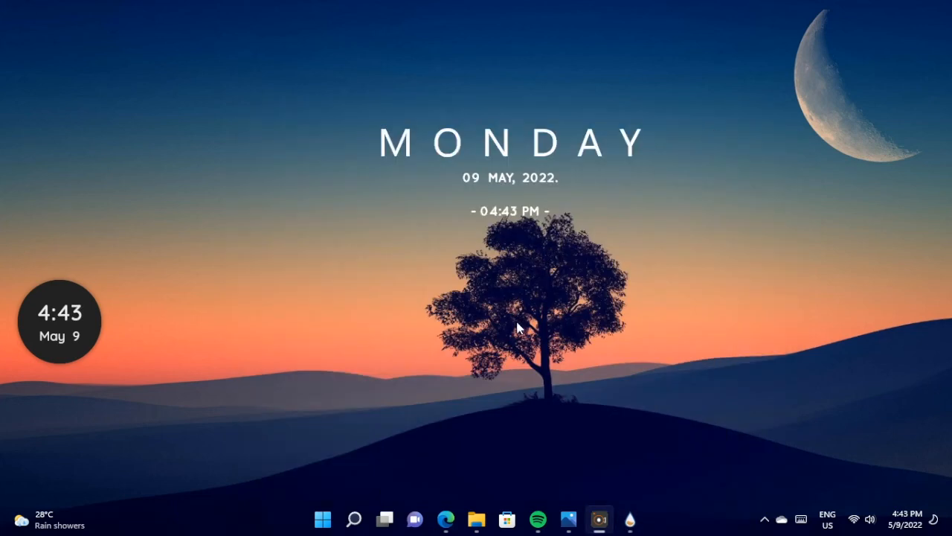
{"action": "key", "text": "alt+Tab"}
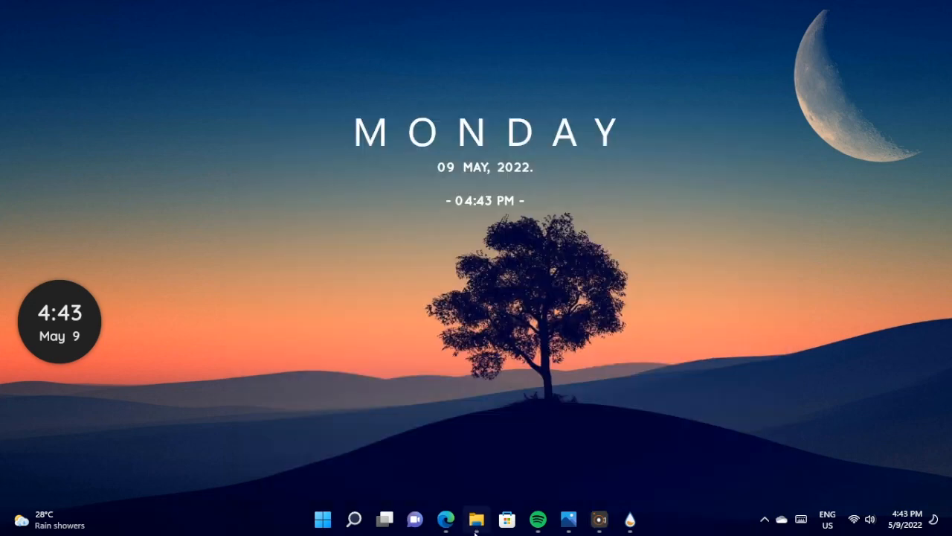
{"action": "left_click", "coordinate": [476, 520]}
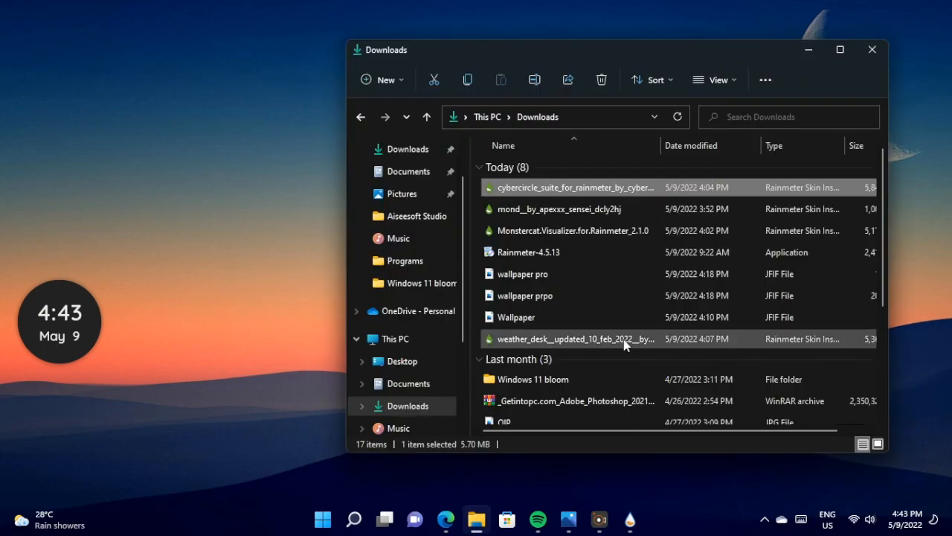
{"action": "left_click", "coordinate": [623, 342]}
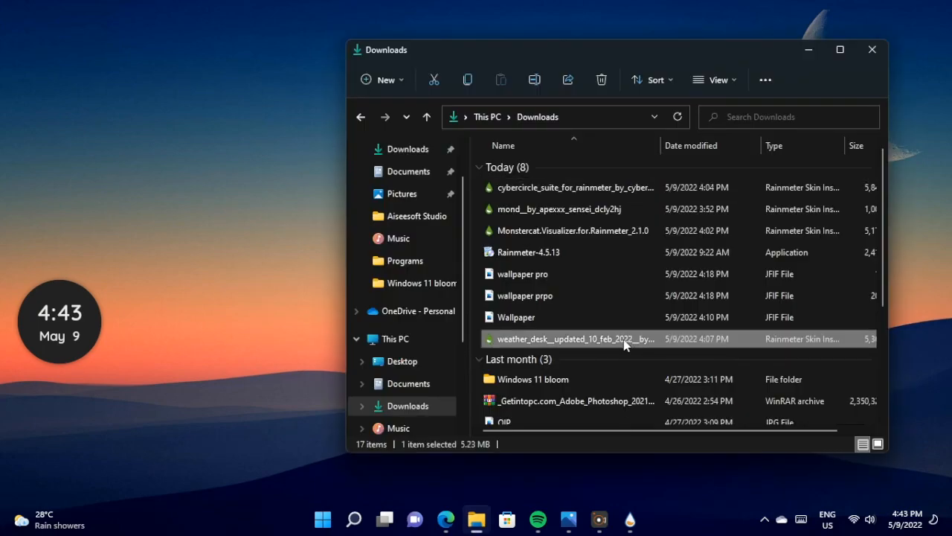
{"action": "double_click", "coordinate": [623, 339]}
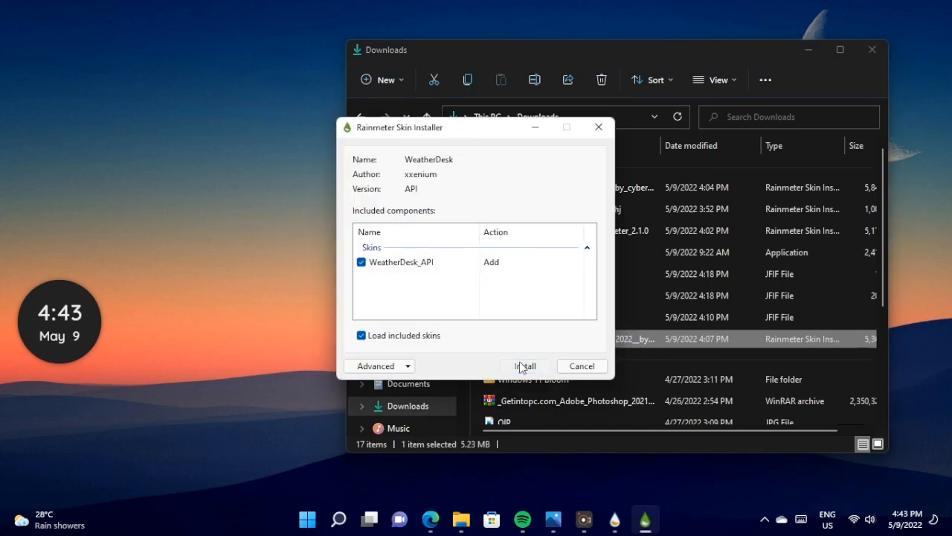
{"action": "left_click", "coordinate": [522, 366]}
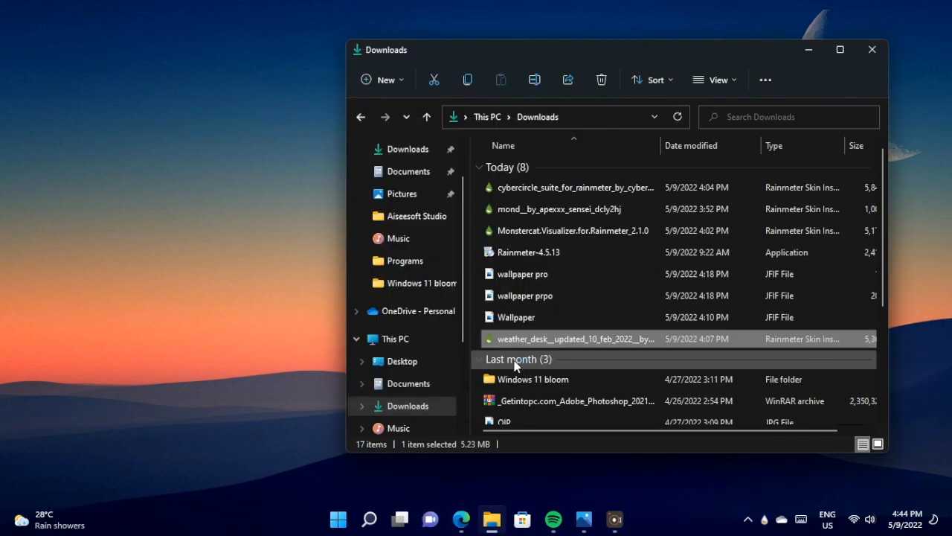
- Minimize the folder window and move the weather widget to the upper-right area of the desktop, beside the moon
{"action": "left_click", "coordinate": [824, 49]}
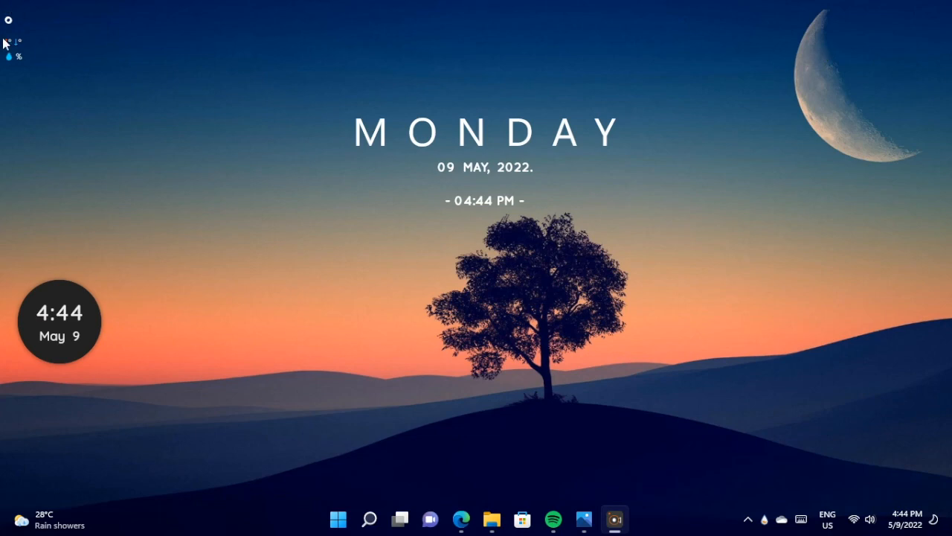
{"action": "left_click_drag", "start_coordinate": [15, 45], "coordinate": [868, 51]}
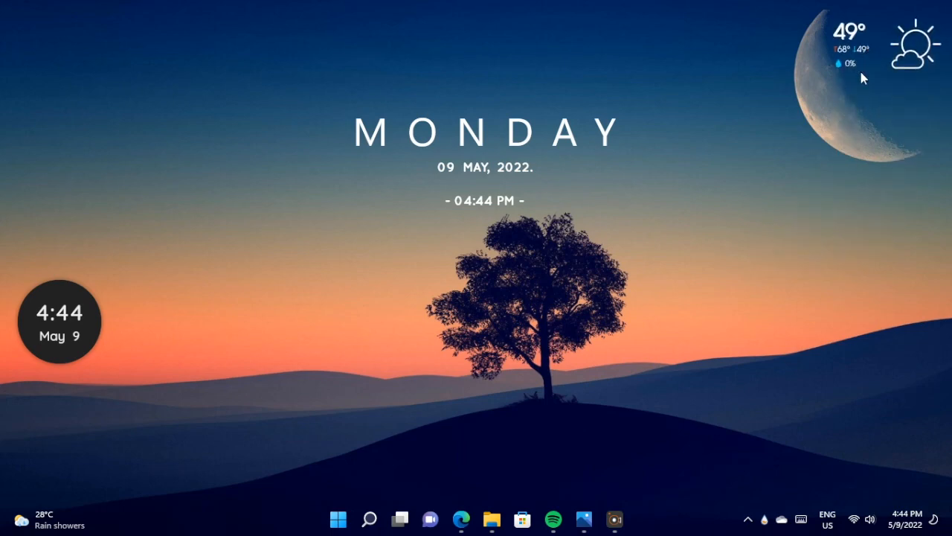